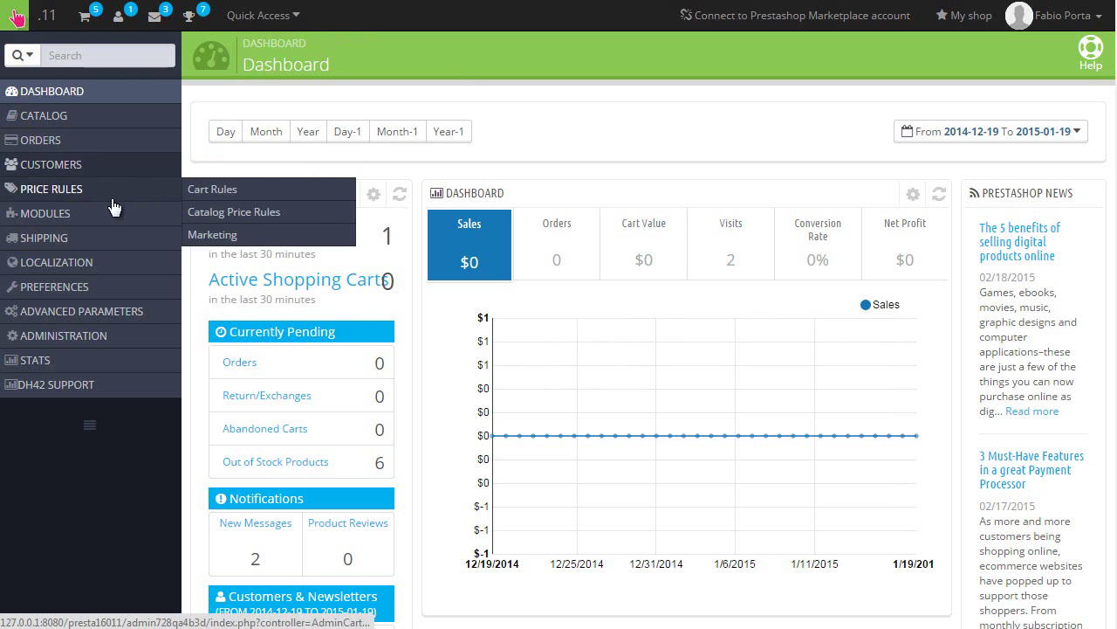
# Search the modules list for 'theme' and open Theme configurator's Configure page
pyautogui.click(235, 213)
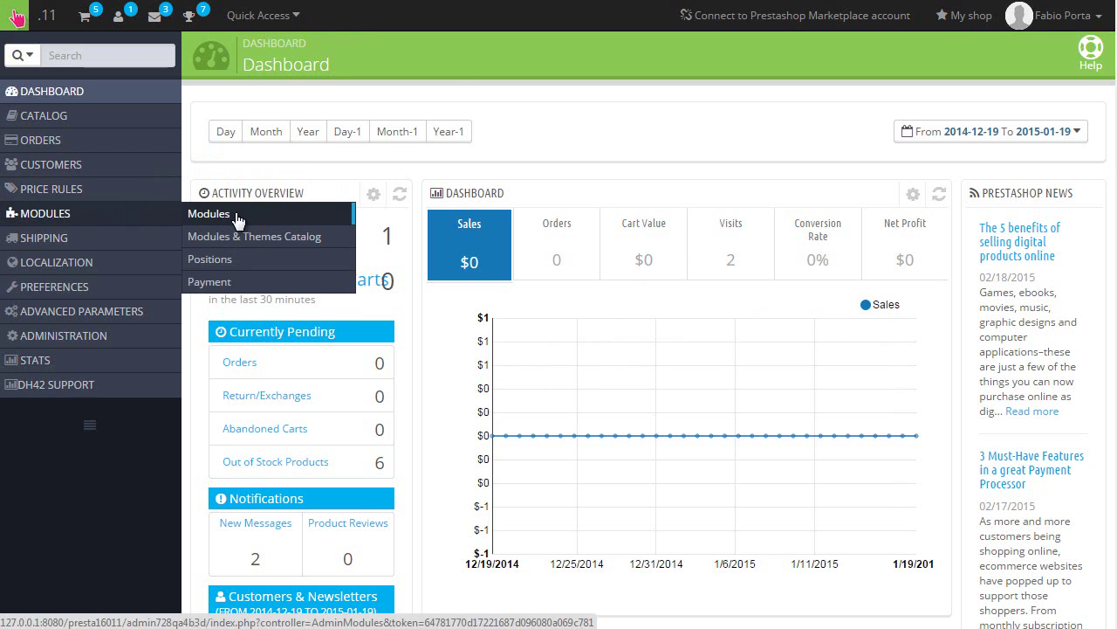
pyautogui.scroll(-5, 364, 400)
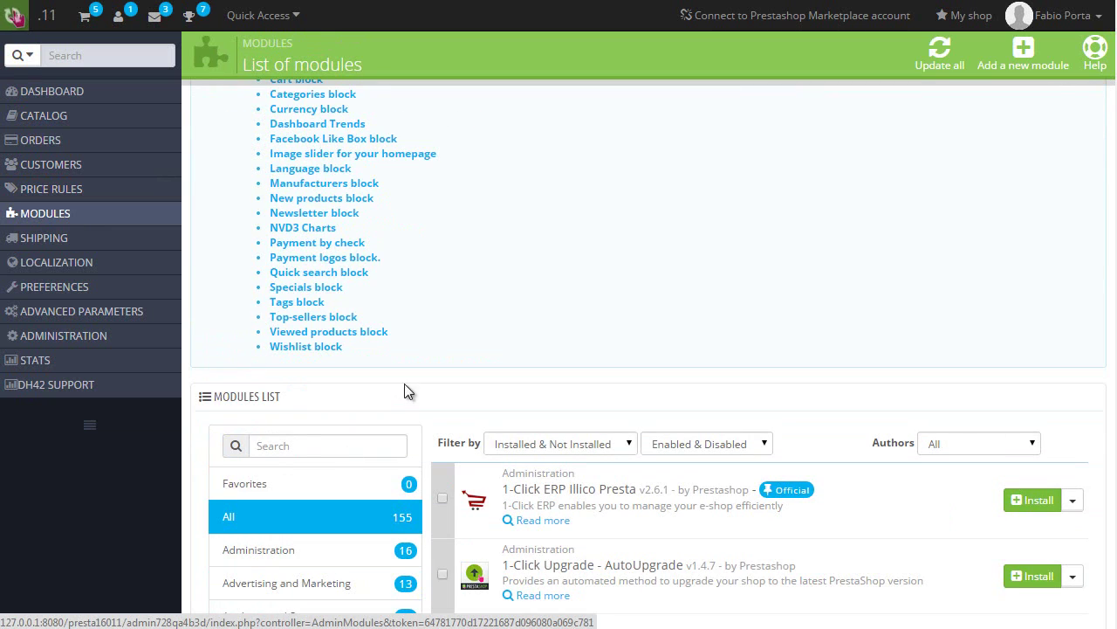
pyautogui.click(307, 441)
pyautogui.write('theme')
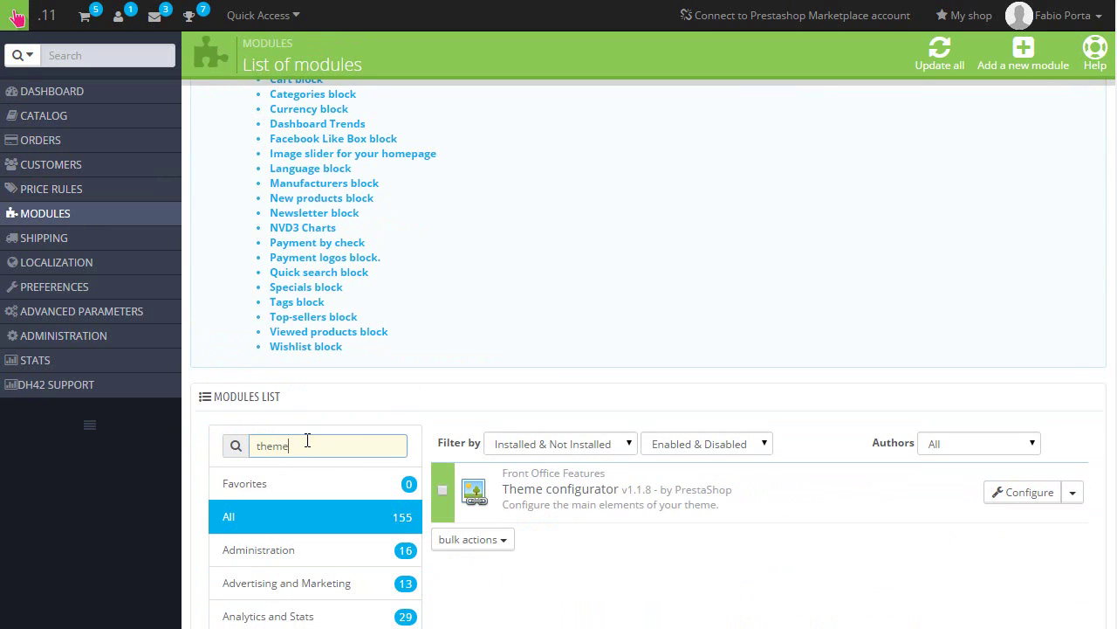
pyautogui.click(1004, 501)
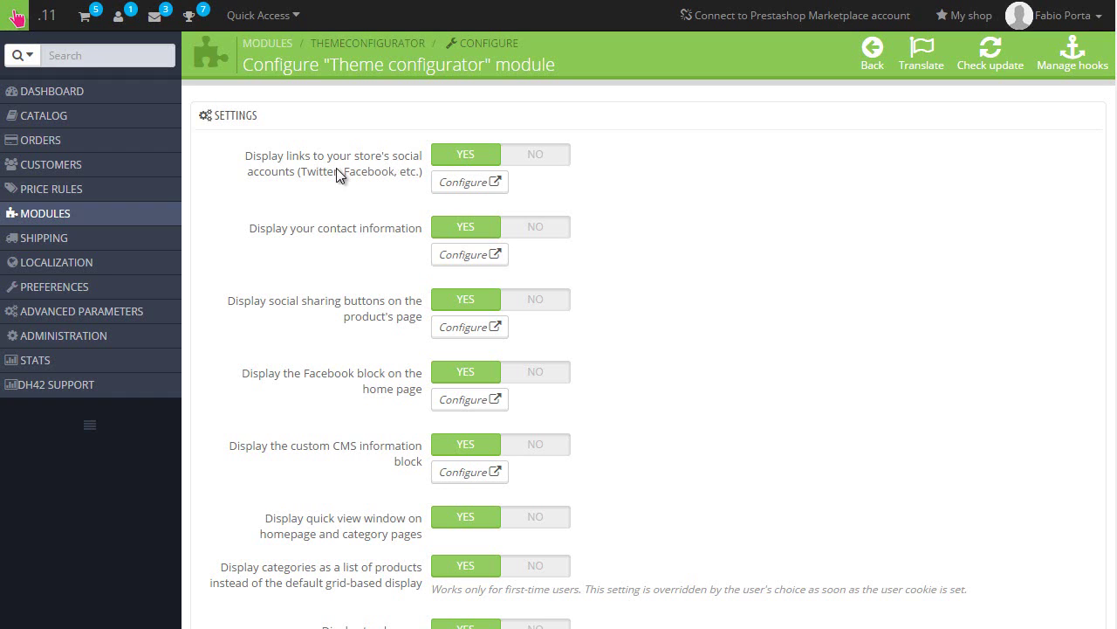
pyautogui.click(964, 15)
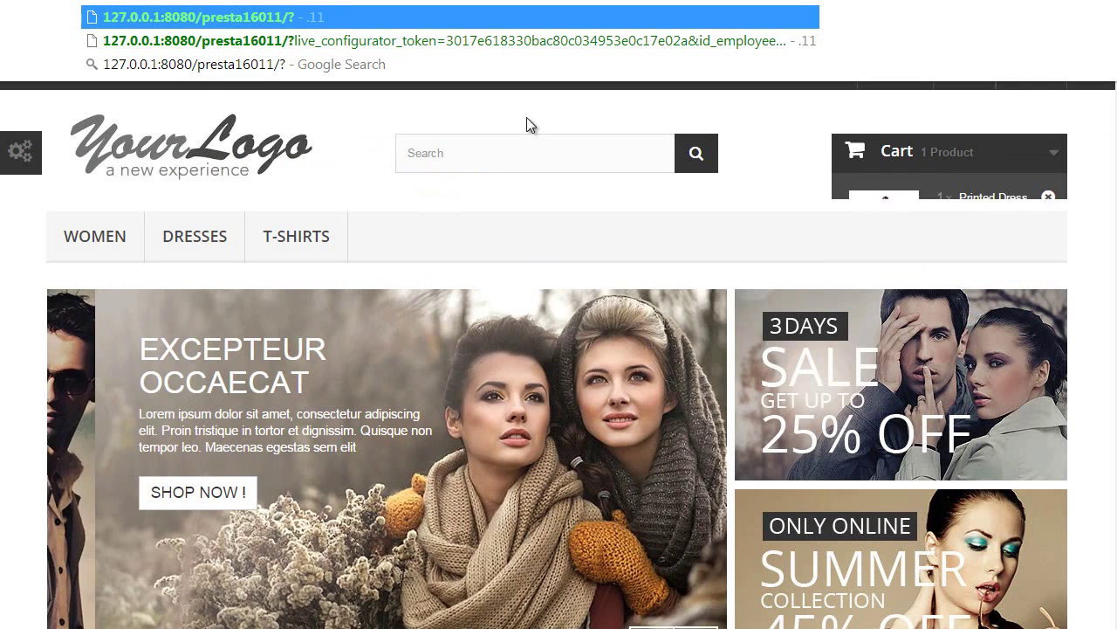
pyautogui.hotkey('alt', 'Left')
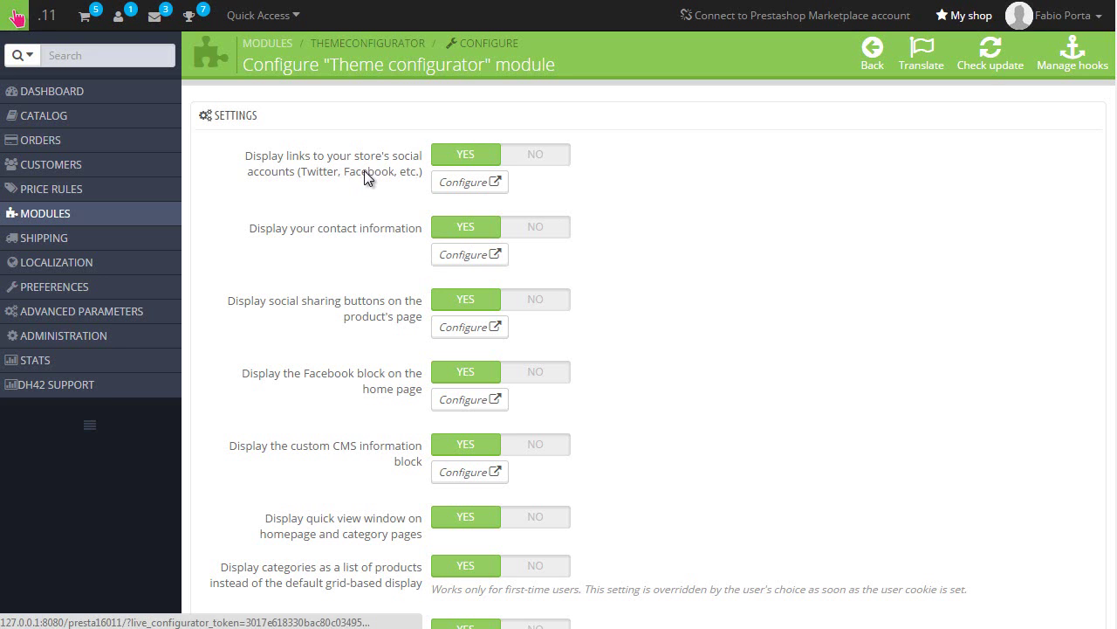
pyautogui.hotkey('alt', 'Right')
pyautogui.scroll(-15, 440, 214)
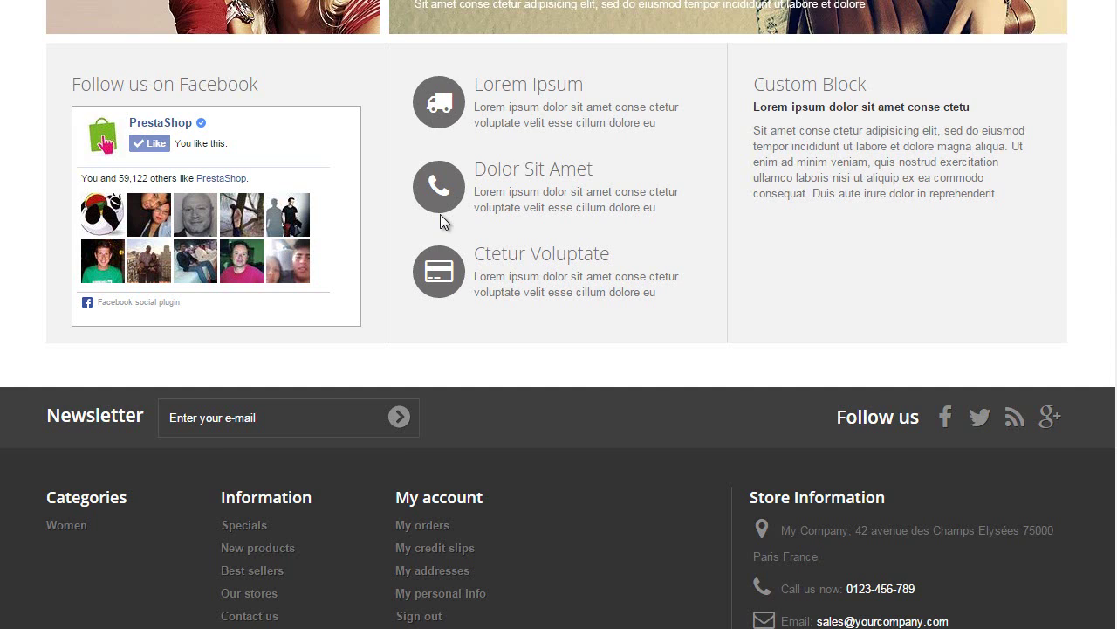
pyautogui.scroll(-2, 936, 376)
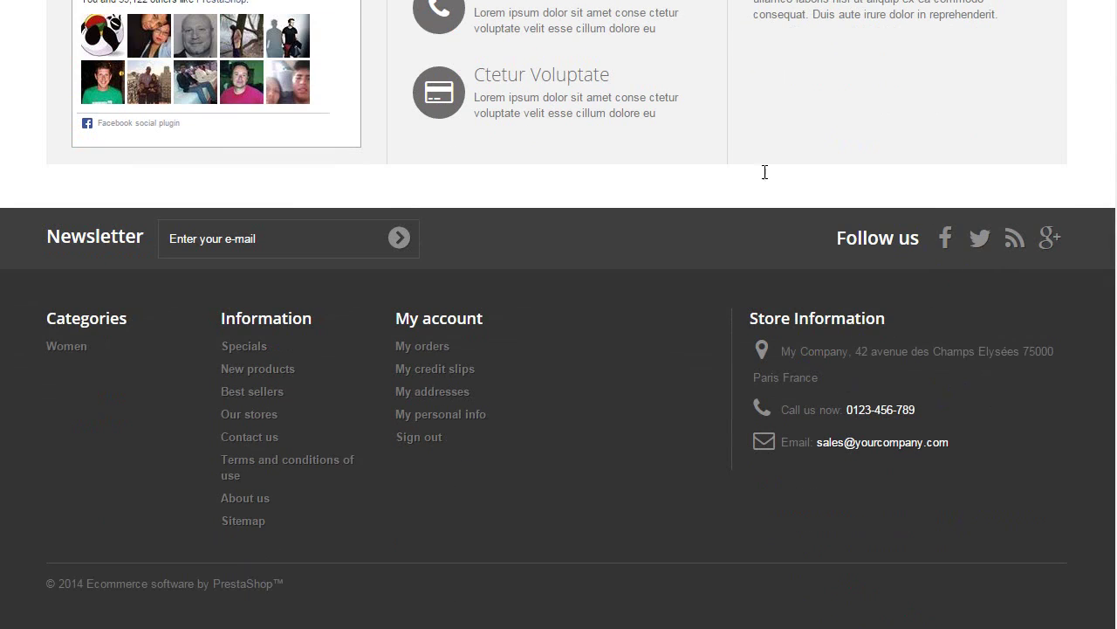
pyautogui.hotkey('alt', 'Left')
pyautogui.scroll(-4, 499, 264)
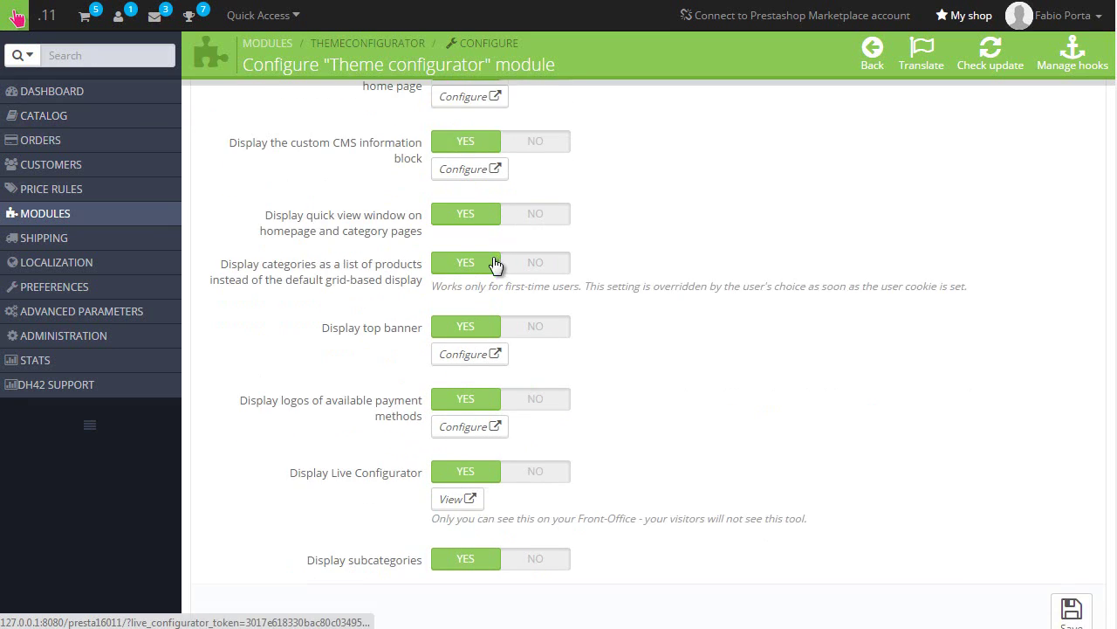
pyautogui.scroll(4, 398, 251)
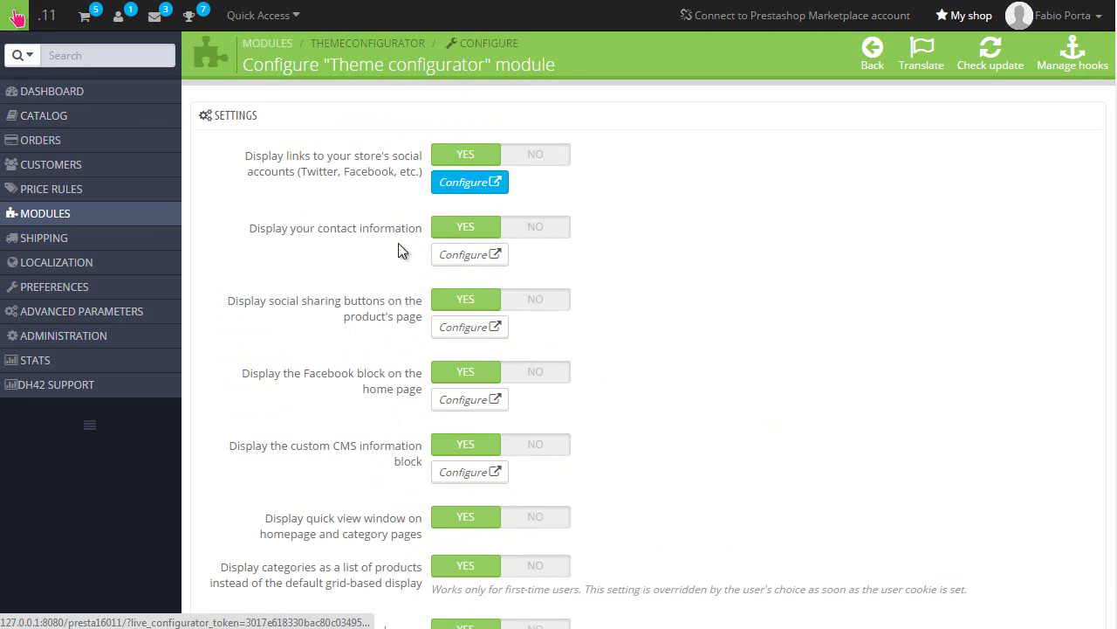
pyautogui.click(475, 192)
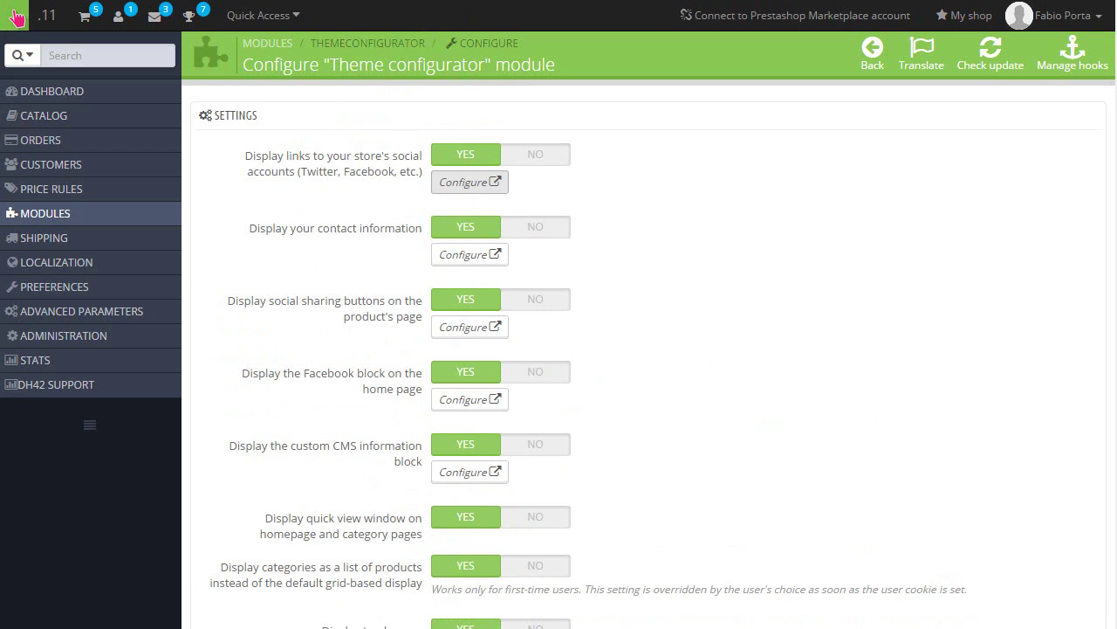
pyautogui.scroll(-2, 518, 157)
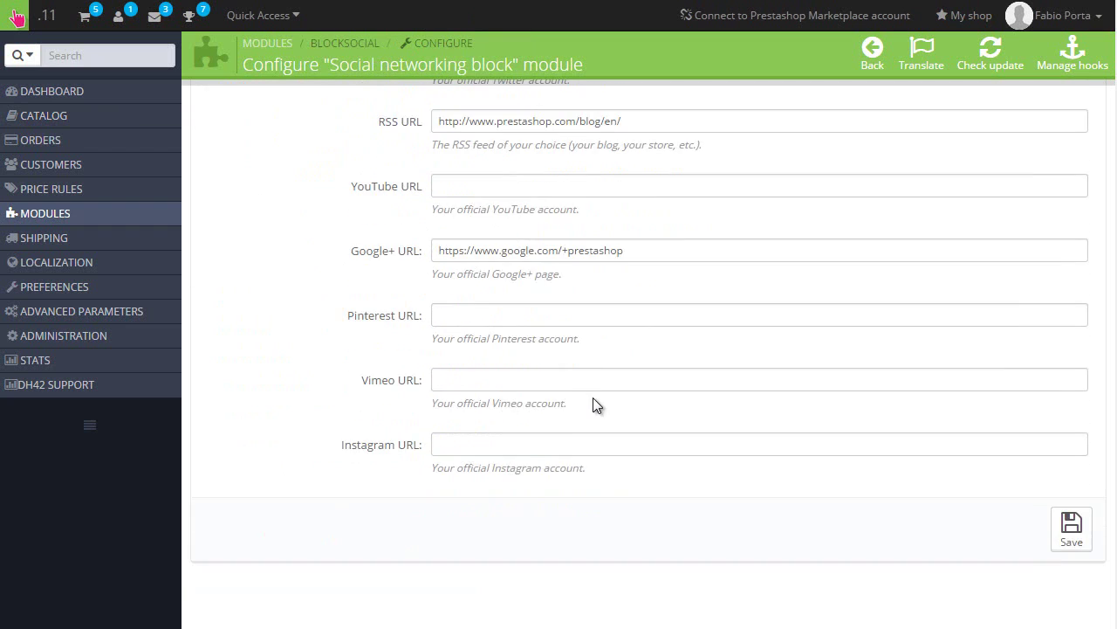
pyautogui.scroll(2, 593, 397)
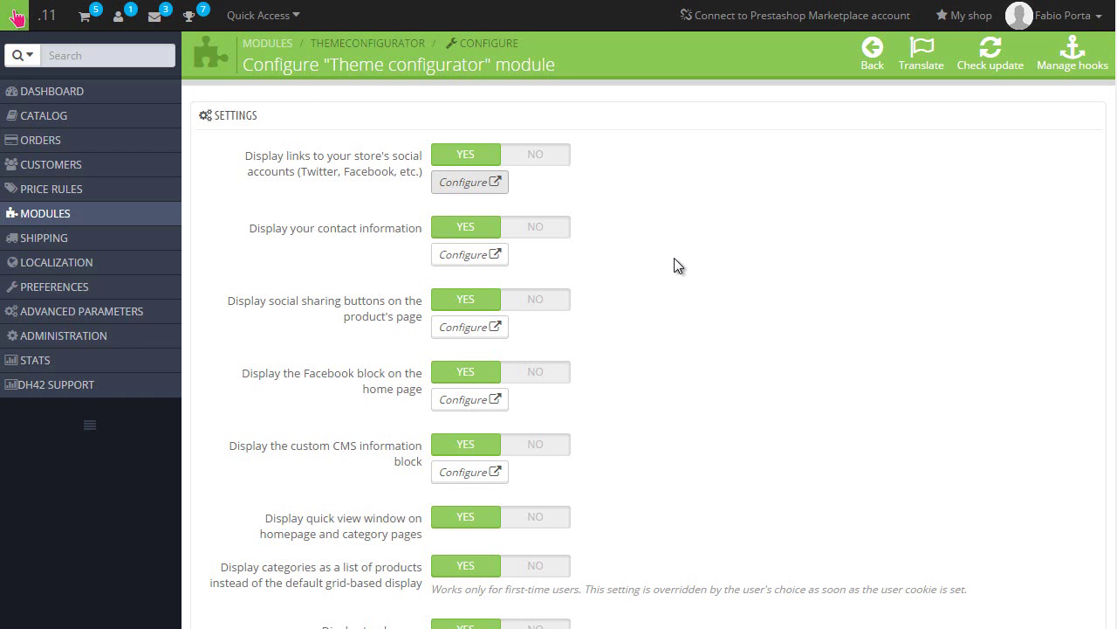
pyautogui.scroll(-1, 674, 254)
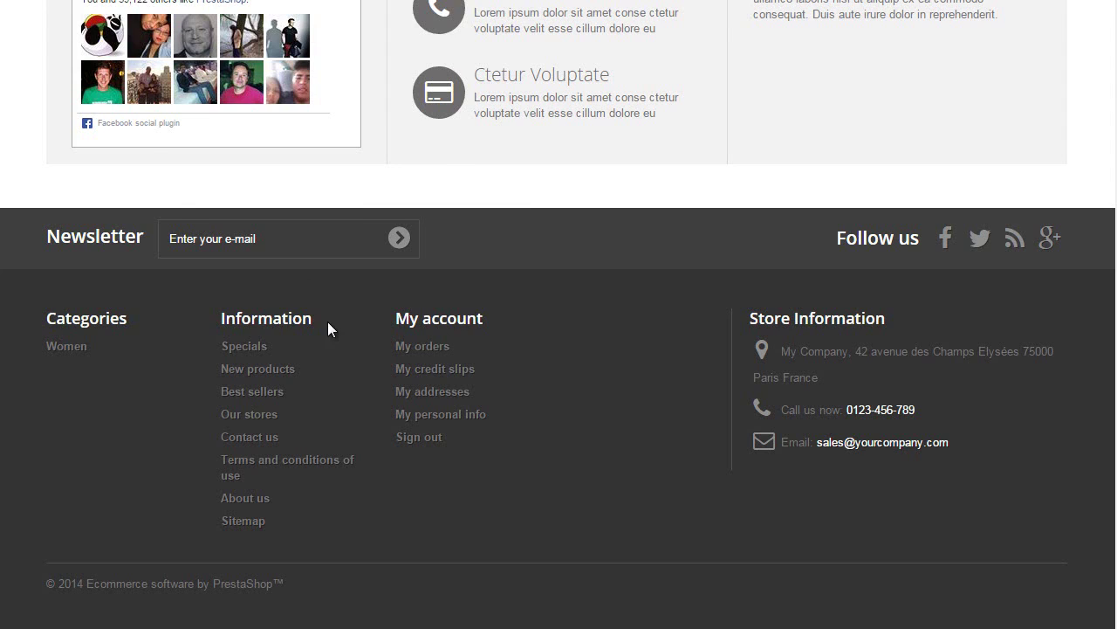
pyautogui.scroll(10, 329, 325)
pyautogui.scroll(3, 501, 389)
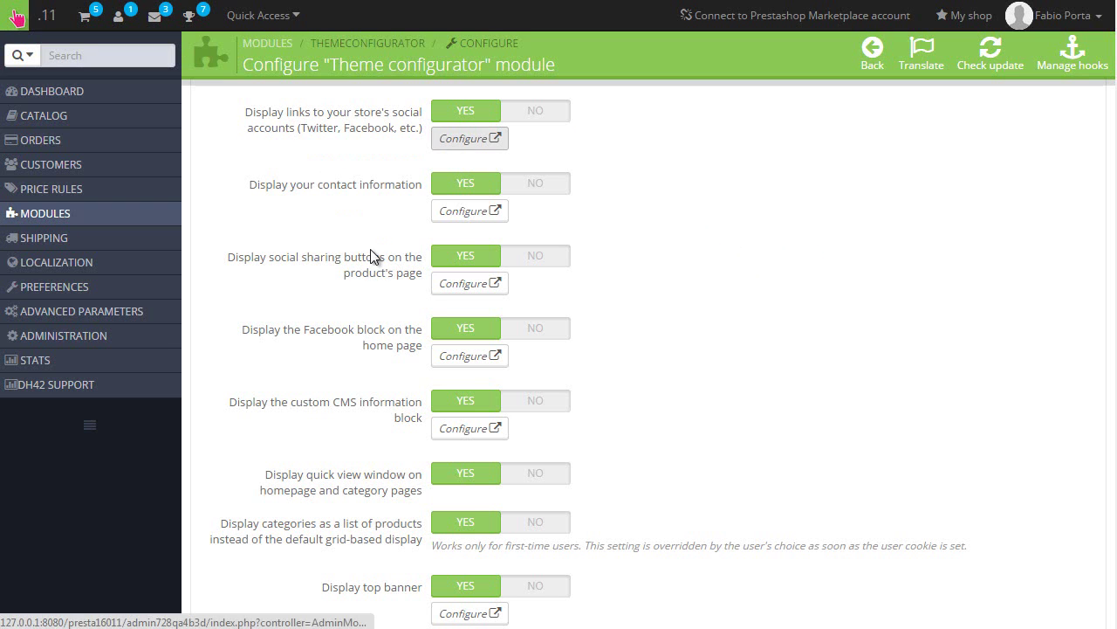
pyautogui.scroll(-1, 378, 267)
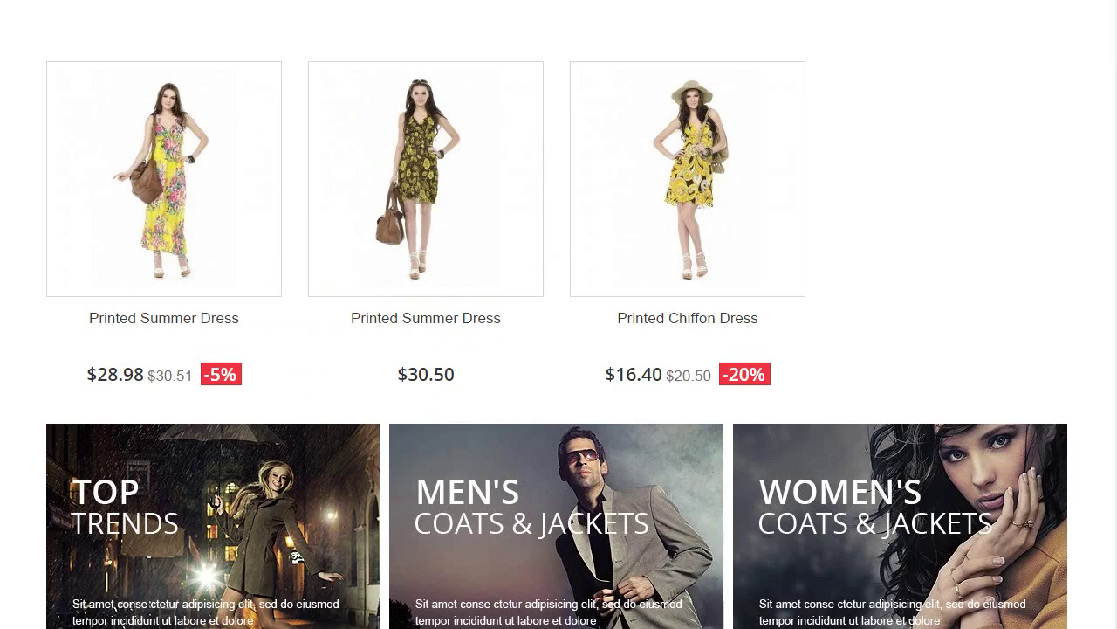
pyautogui.scroll(-10, 435, 145)
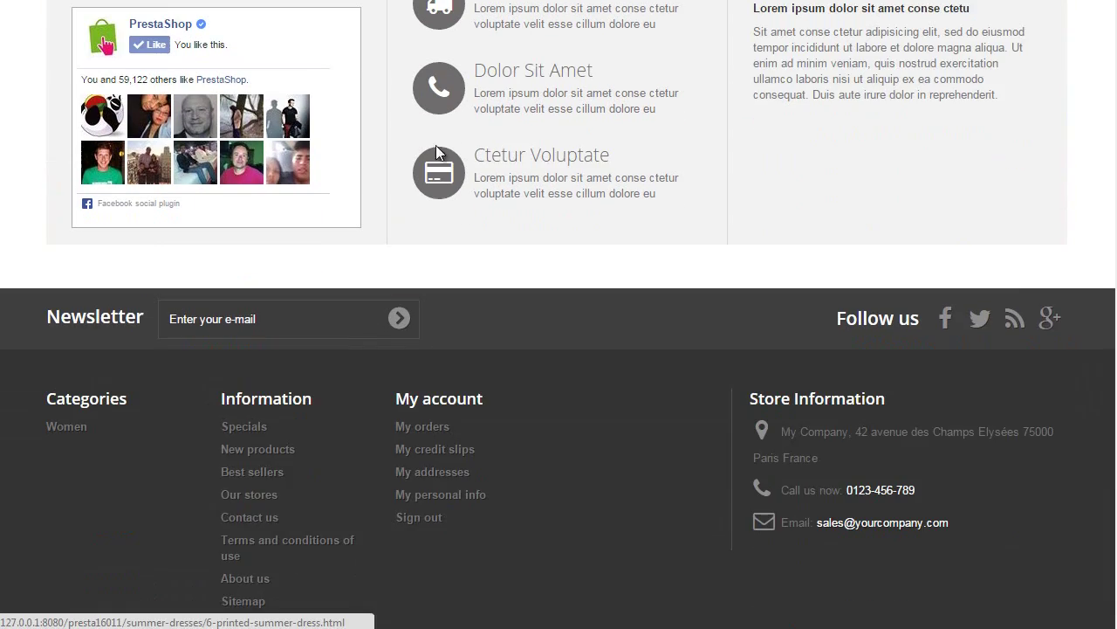
pyautogui.scroll(2, 237, 186)
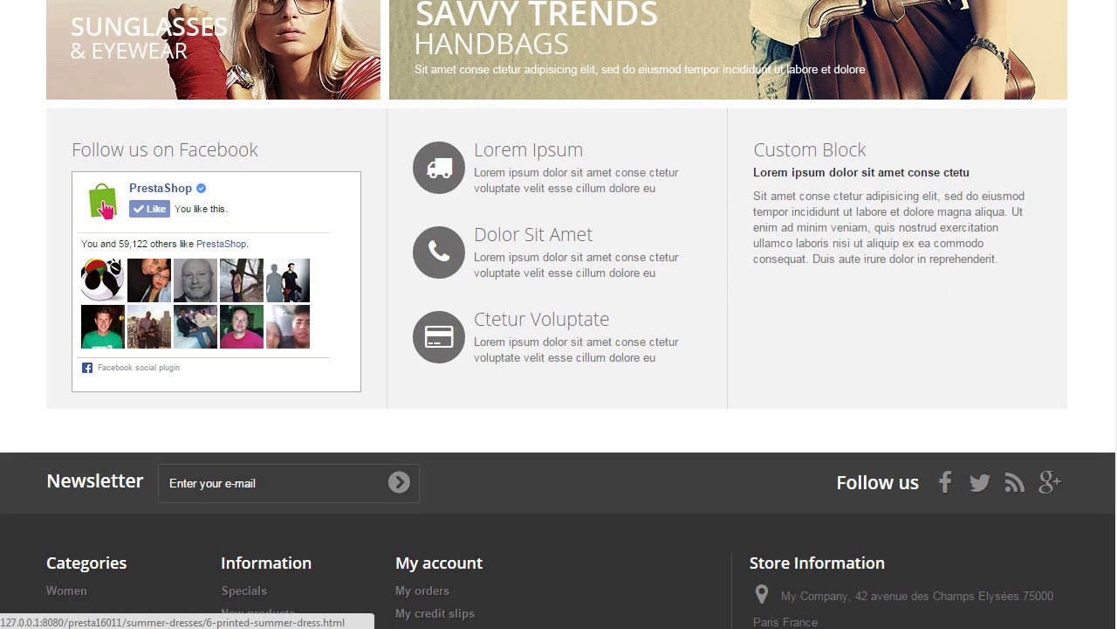
pyautogui.hotkey('ctrl', 'Tab')
pyautogui.scroll(-2, 428, 189)
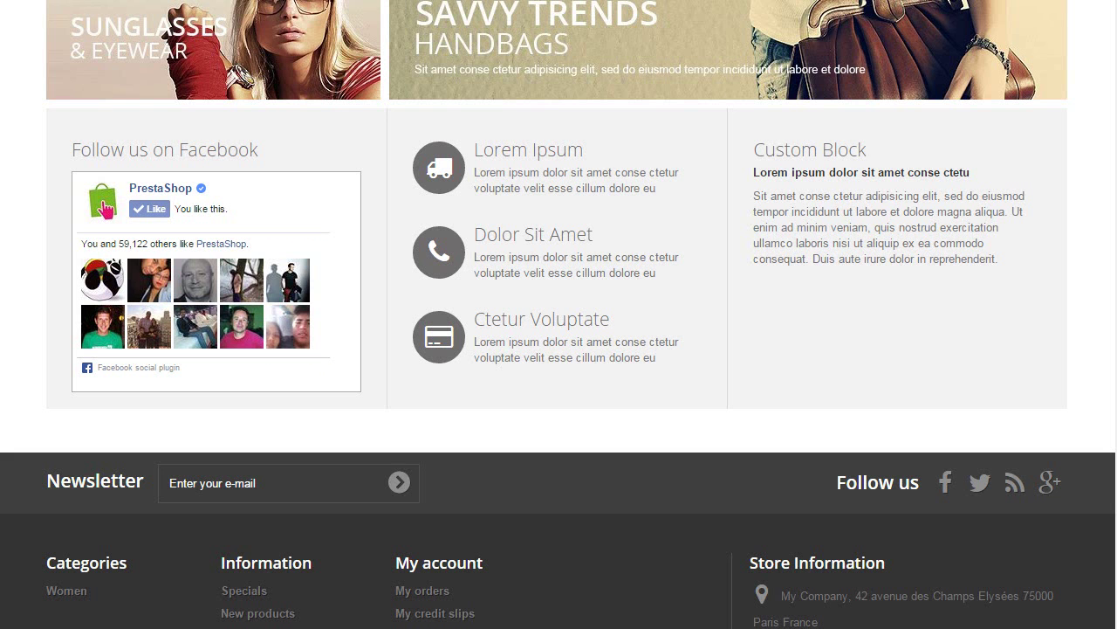
pyautogui.scroll(3, 472, 349)
pyautogui.scroll(6, 472, 349)
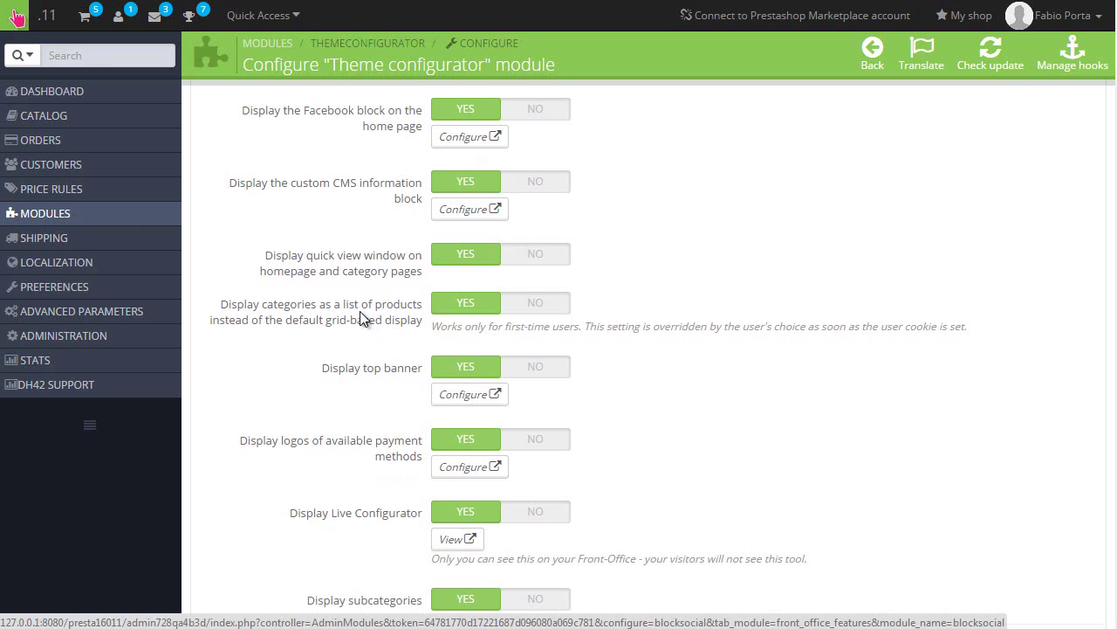
# Set Display quick view window to NO and save the theme settings
pyautogui.click(522, 255)
pyautogui.scroll(-4, 747, 298)
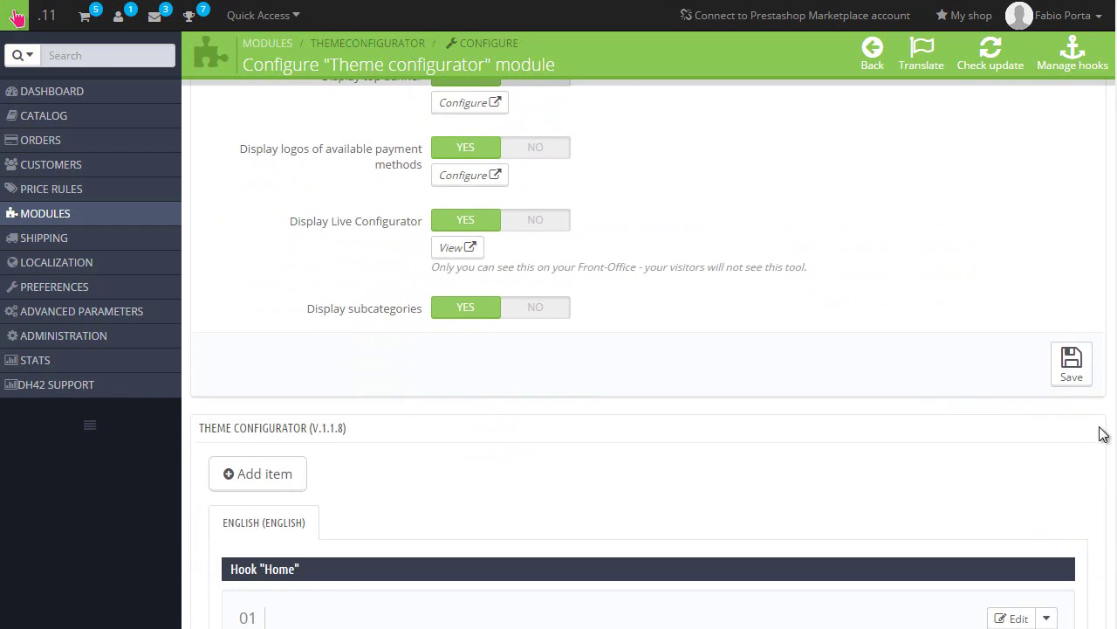
pyautogui.click(1064, 360)
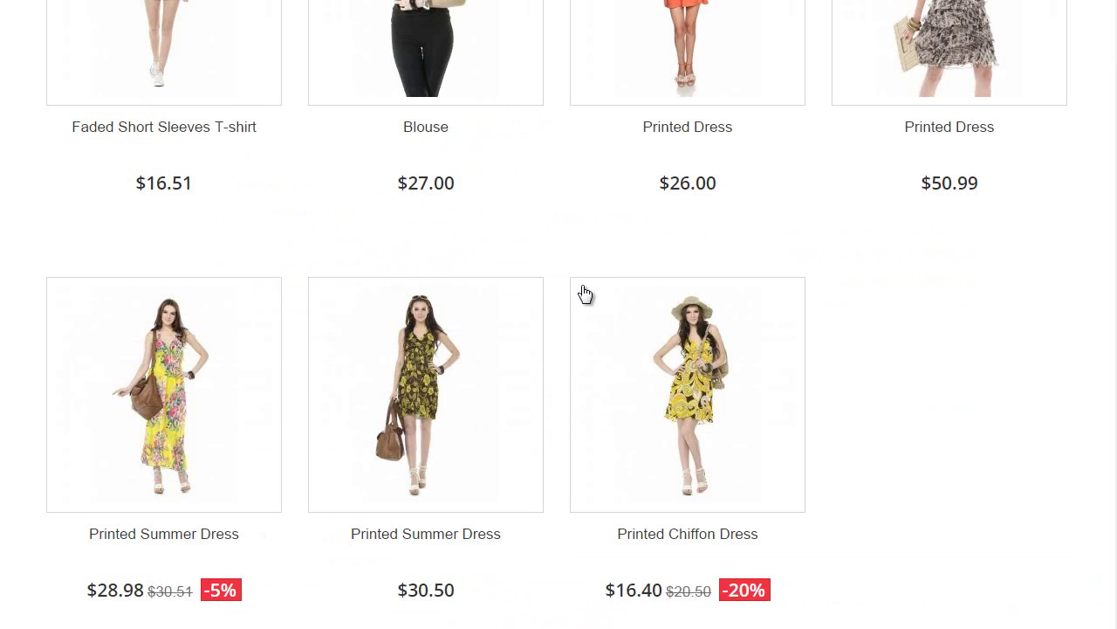
pyautogui.moveTo(426, 393)
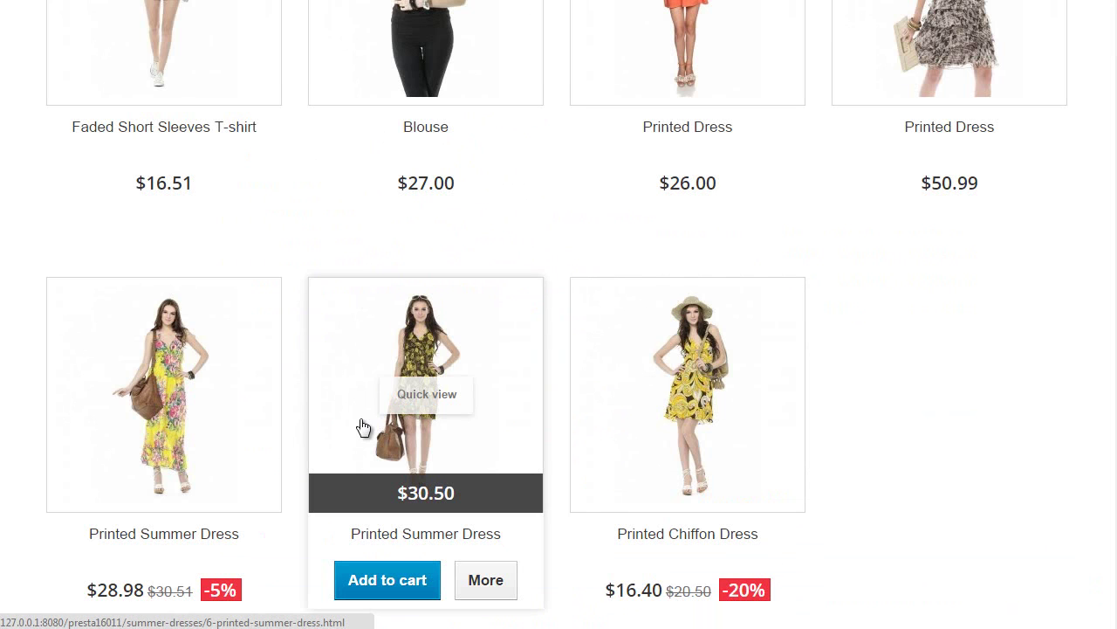
# Check the storefront's Popular, Best Sellers and Specials product tabs
pyautogui.scroll(6, 402, 365)
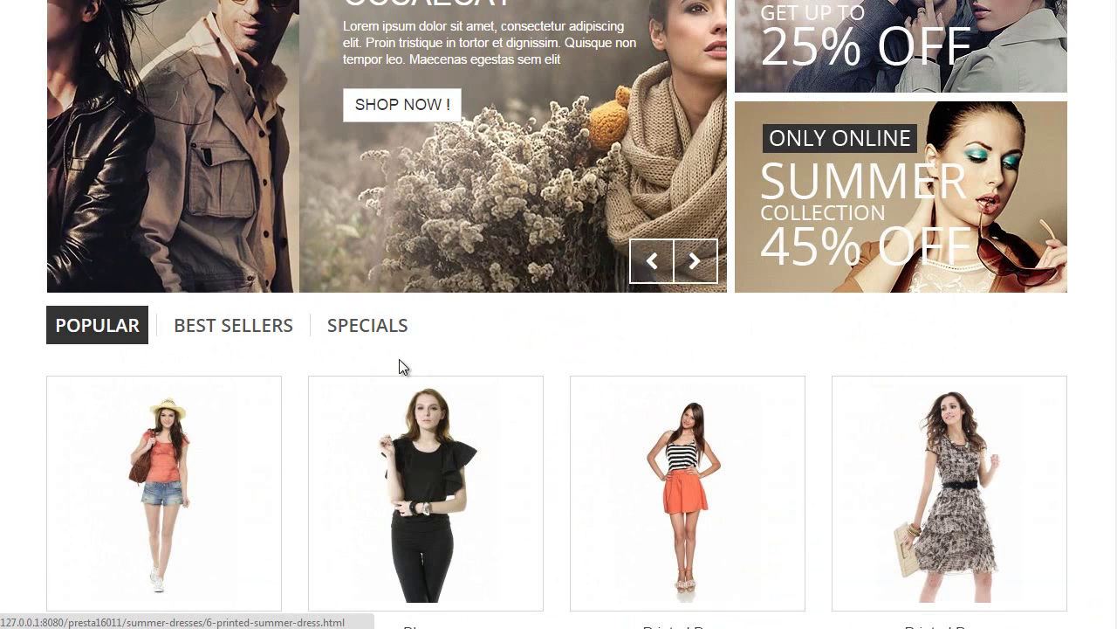
pyautogui.scroll(-2, 399, 359)
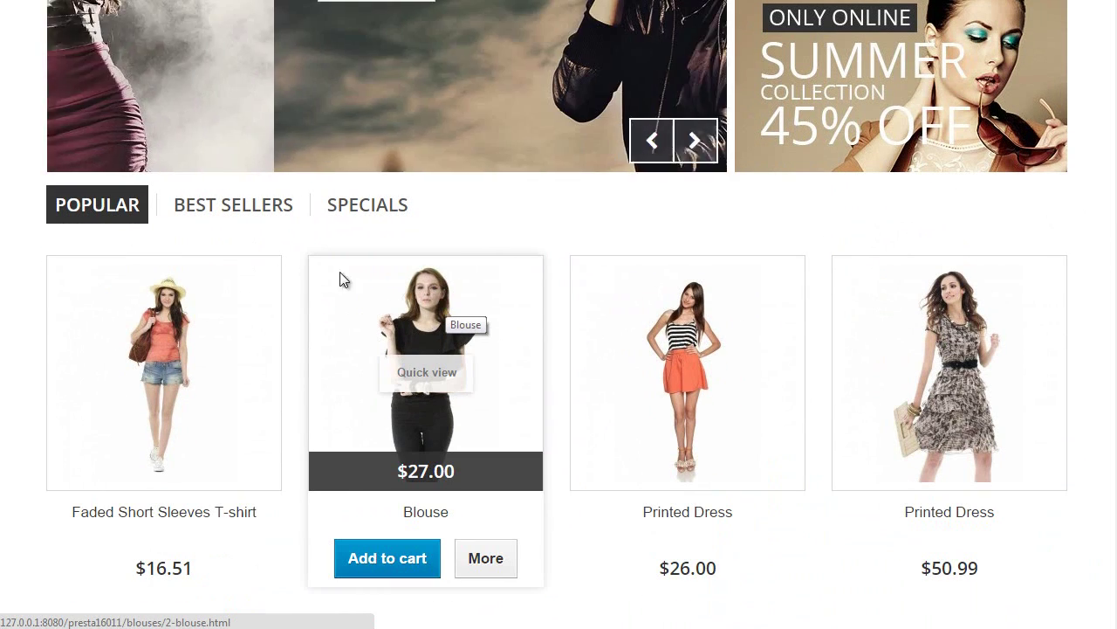
pyautogui.click(238, 209)
pyautogui.click(130, 206)
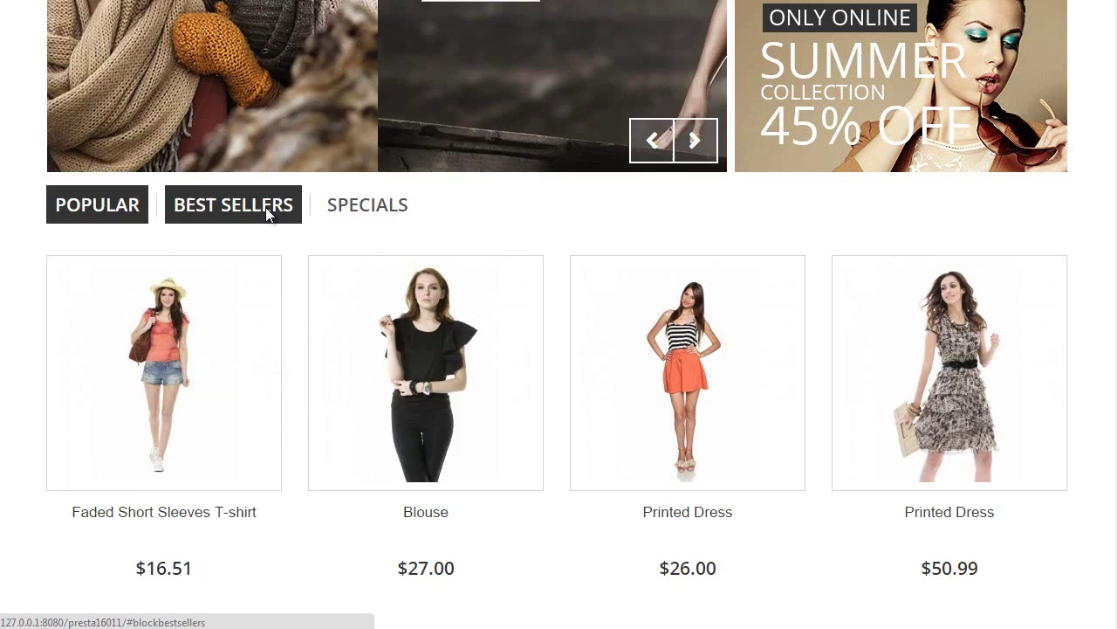
pyautogui.click(262, 209)
pyautogui.click(392, 208)
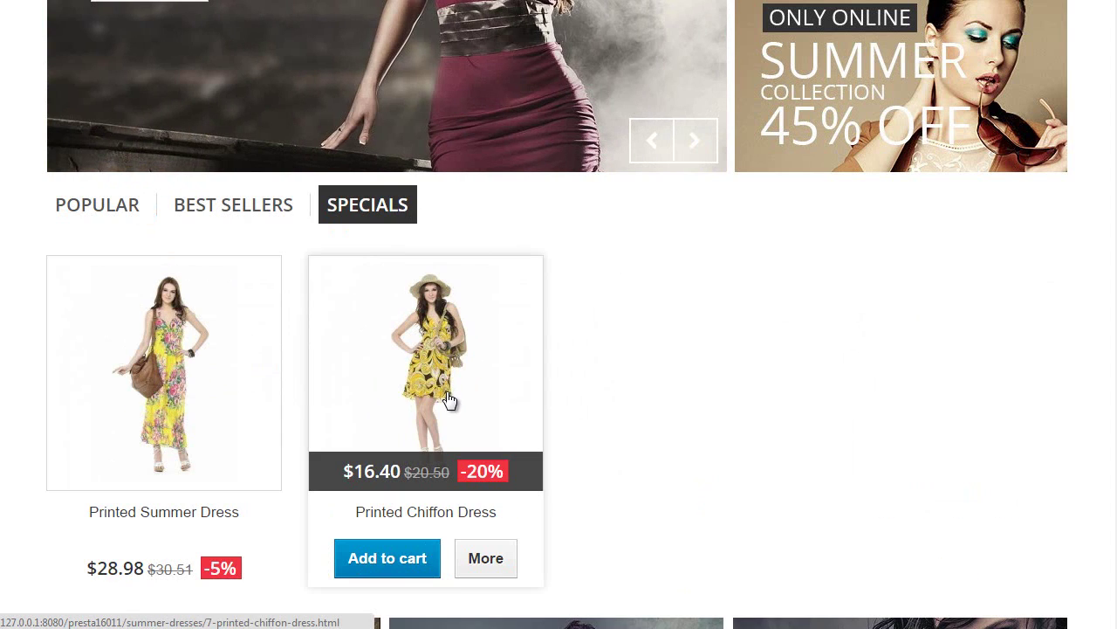
pyautogui.click(231, 214)
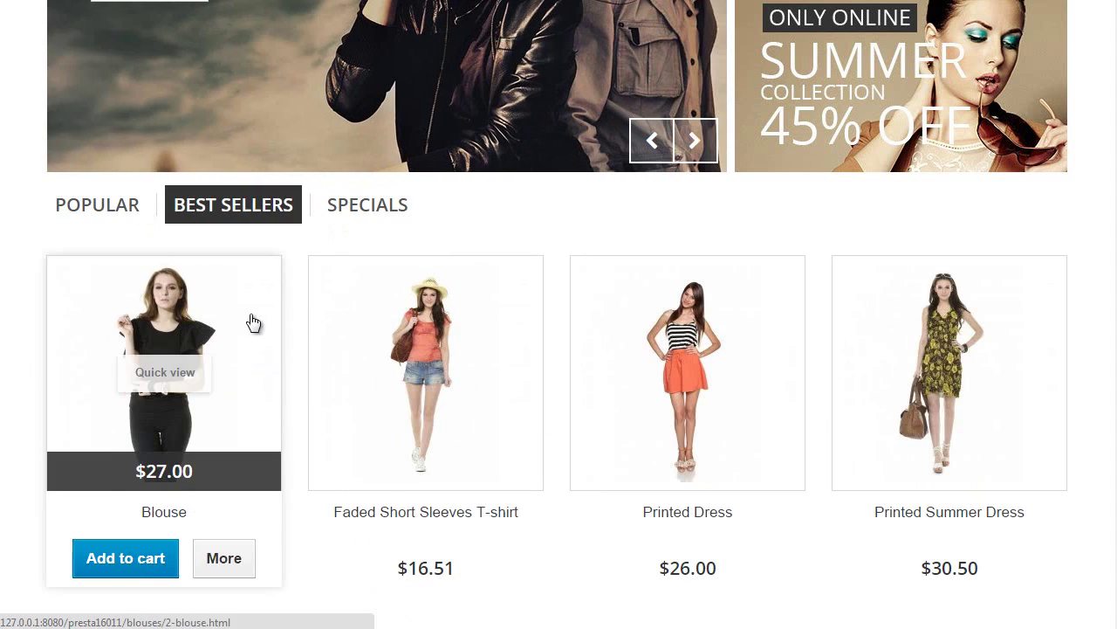
pyautogui.click(110, 215)
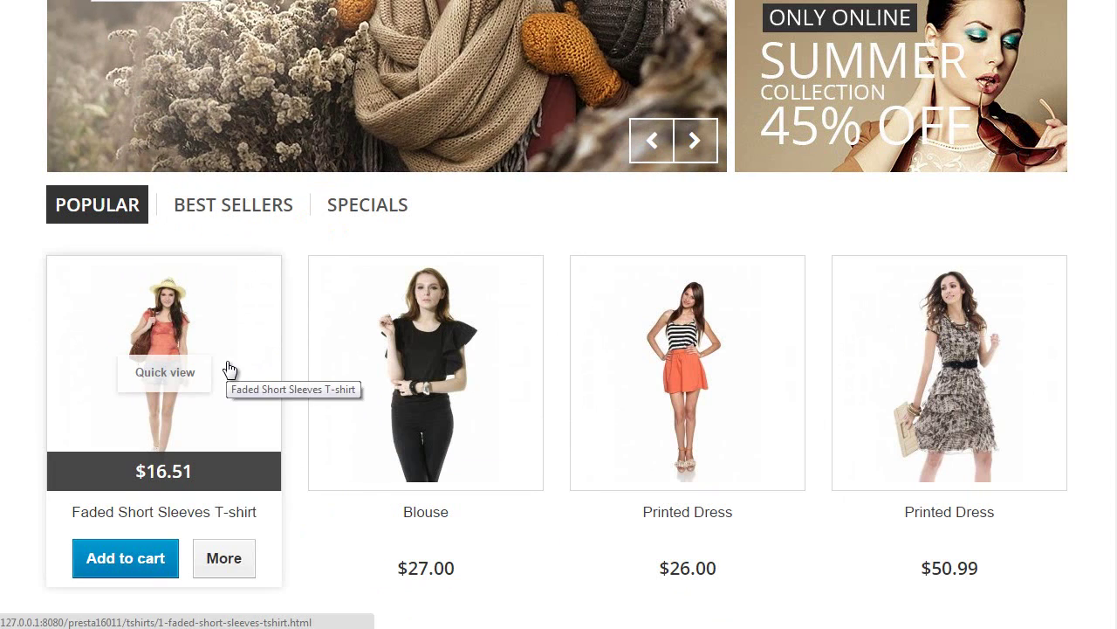
pyautogui.moveTo(82, 311)
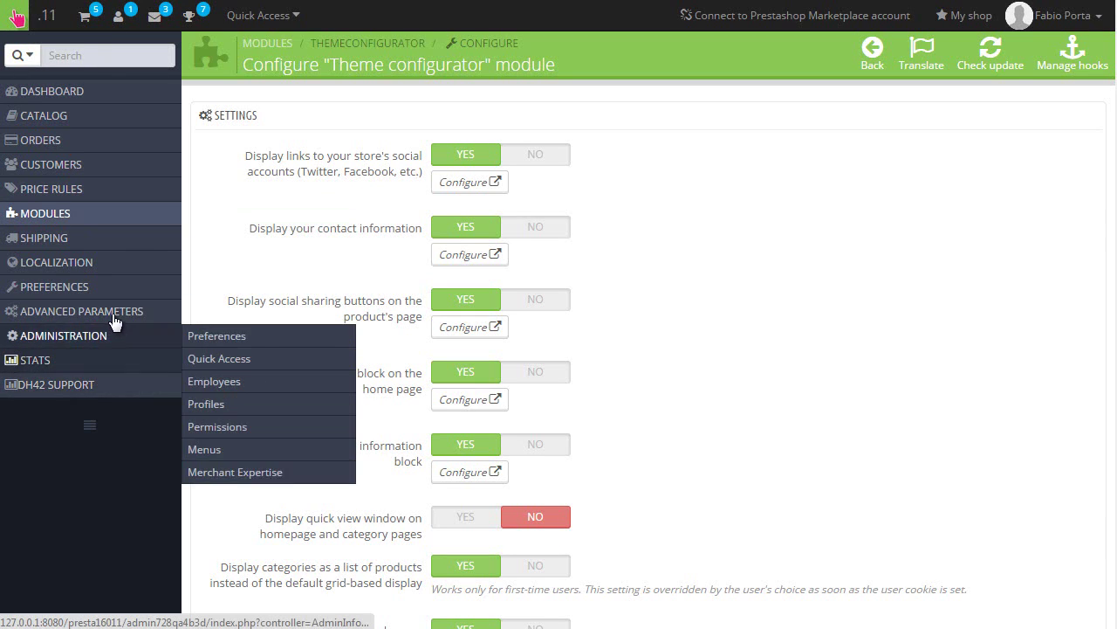
# Clear the cache under Advanced Parameters > Performance and scroll the storefront's popular products
pyautogui.click(236, 339)
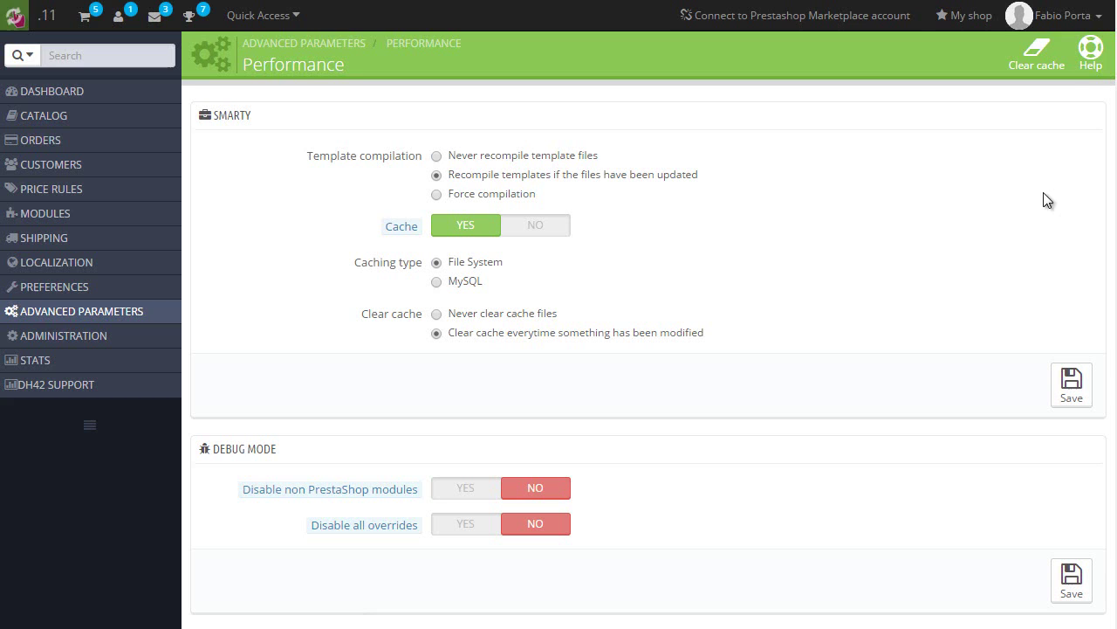
pyautogui.click(1036, 60)
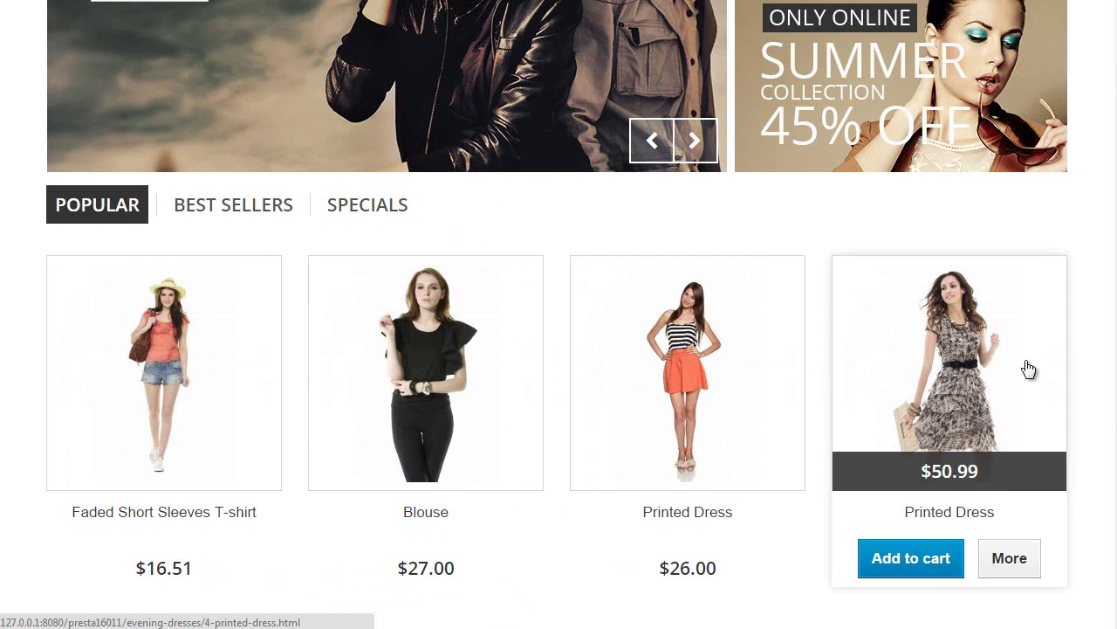
pyautogui.scroll(-2, 279, 279)
pyautogui.moveTo(163, 288)
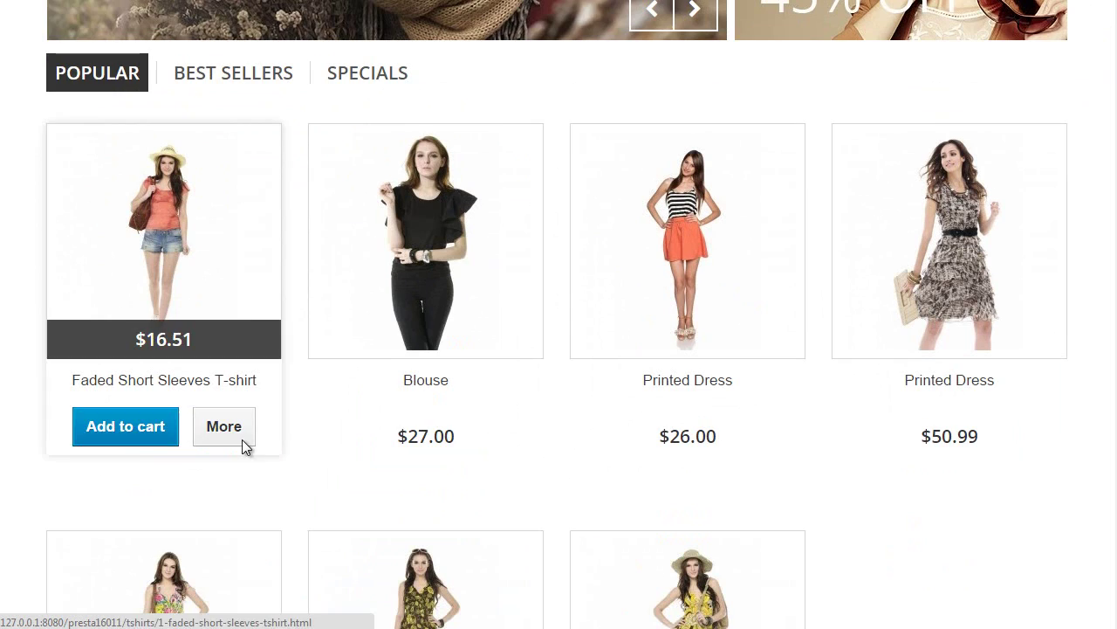
pyautogui.scroll(-2, 242, 444)
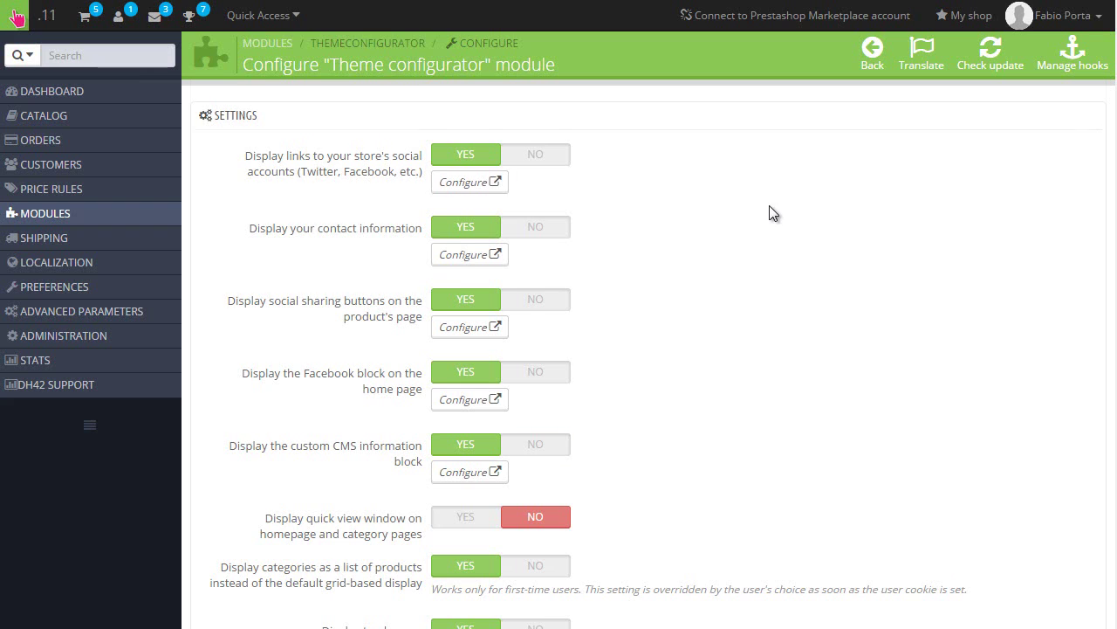
pyautogui.scroll(-2, 773, 213)
pyautogui.scroll(-2, 599, 165)
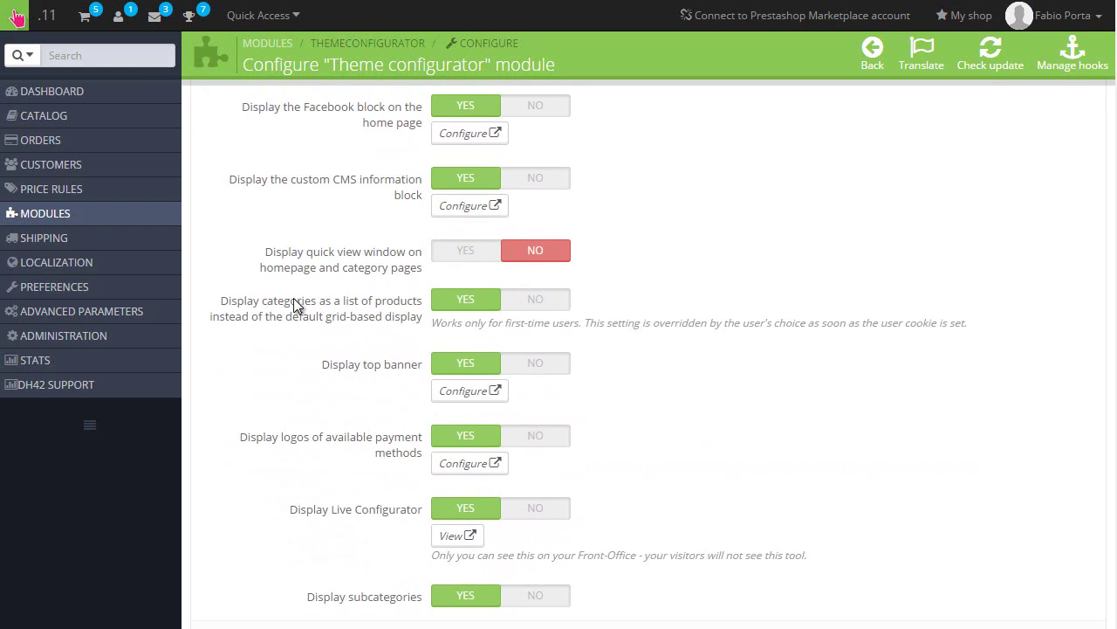
pyautogui.scroll(-2, 384, 289)
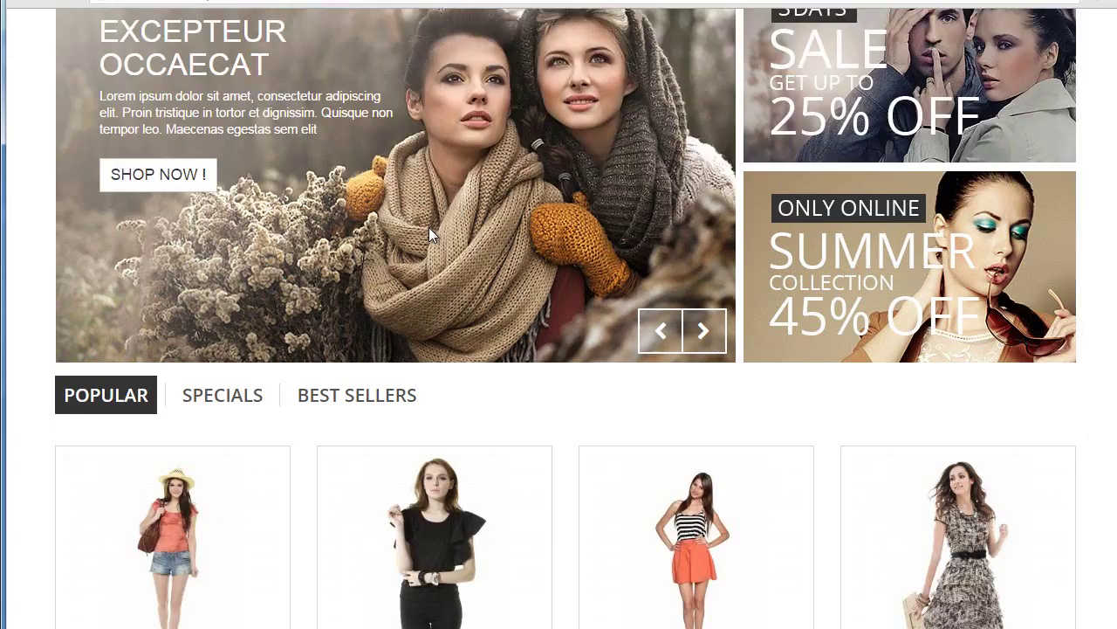
pyautogui.scroll(-2, 454, 288)
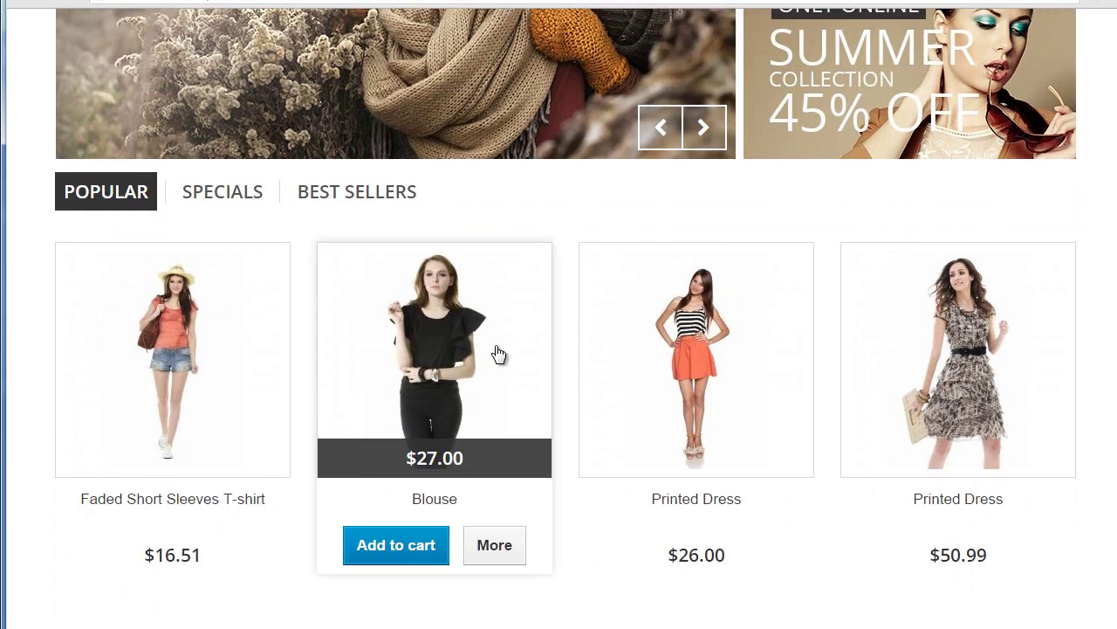
pyautogui.scroll(6, 349, 279)
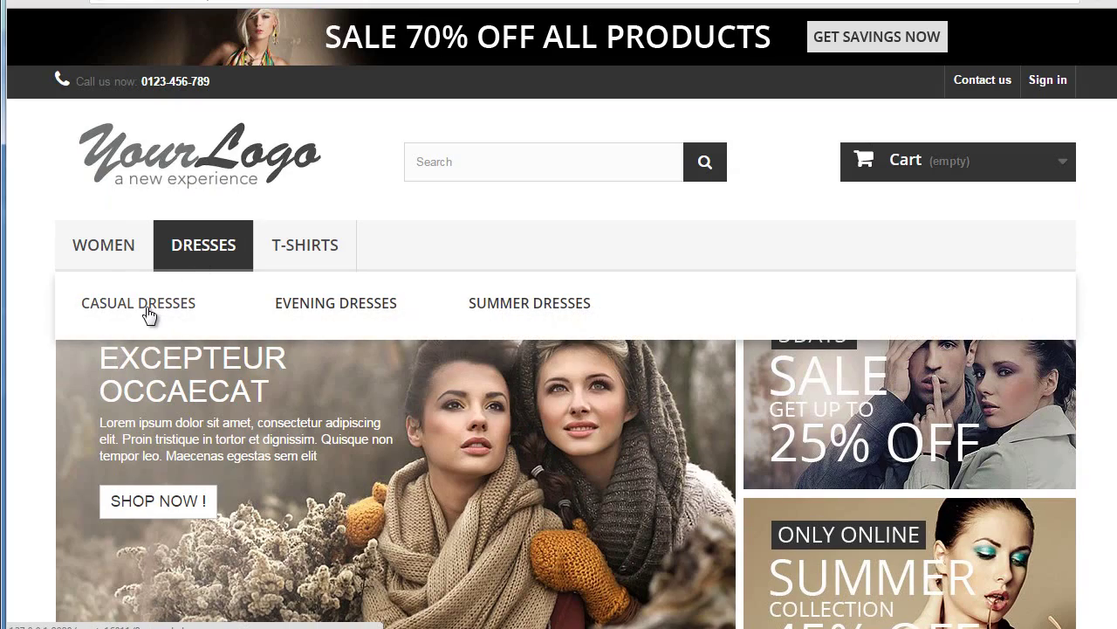
pyautogui.click(149, 306)
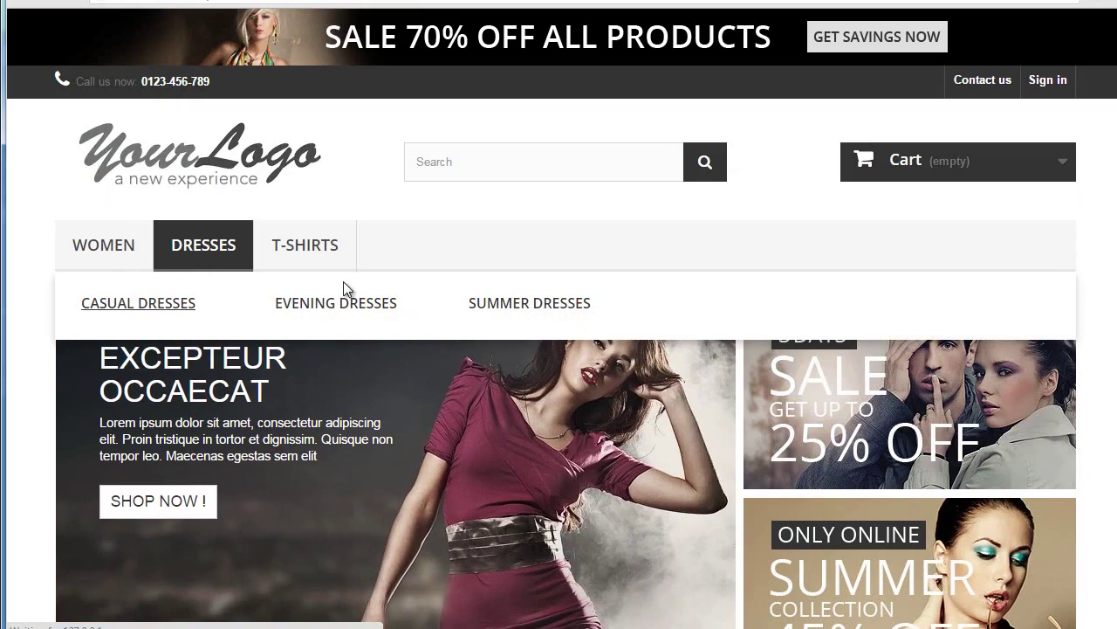
pyautogui.scroll(-1, 343, 288)
pyautogui.scroll(-4, 343, 289)
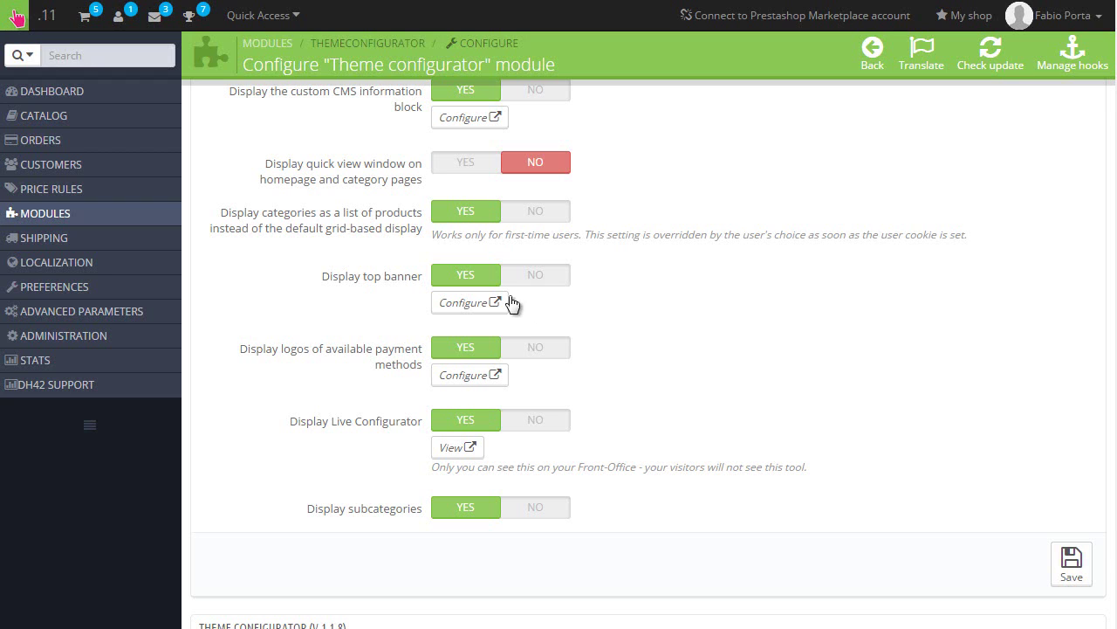
pyautogui.click(465, 304)
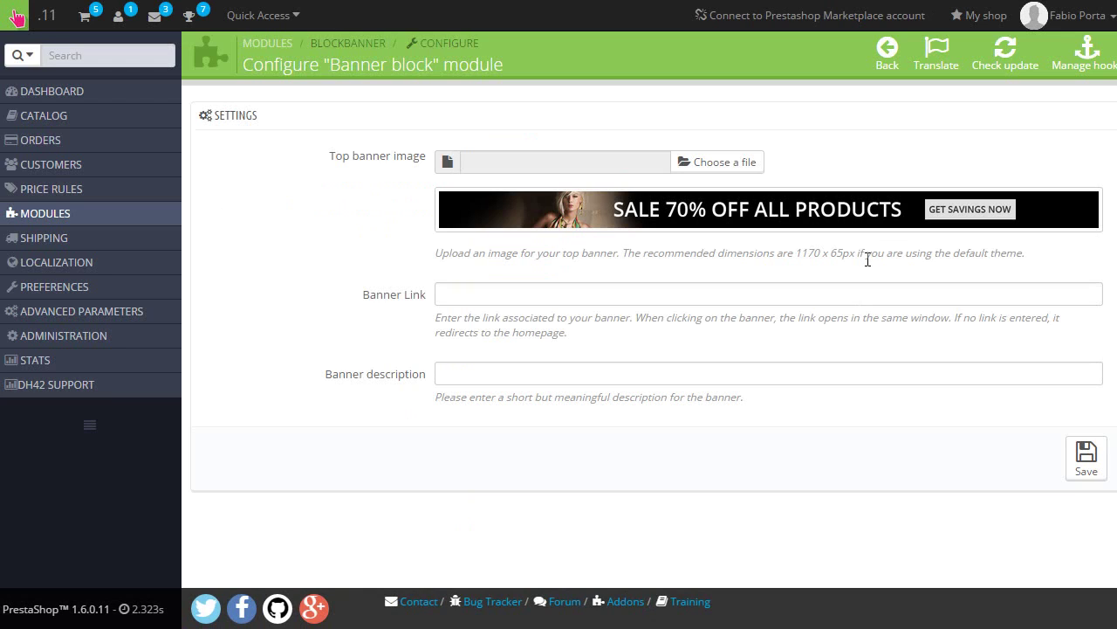
pyautogui.hotkey('alt', 'Left')
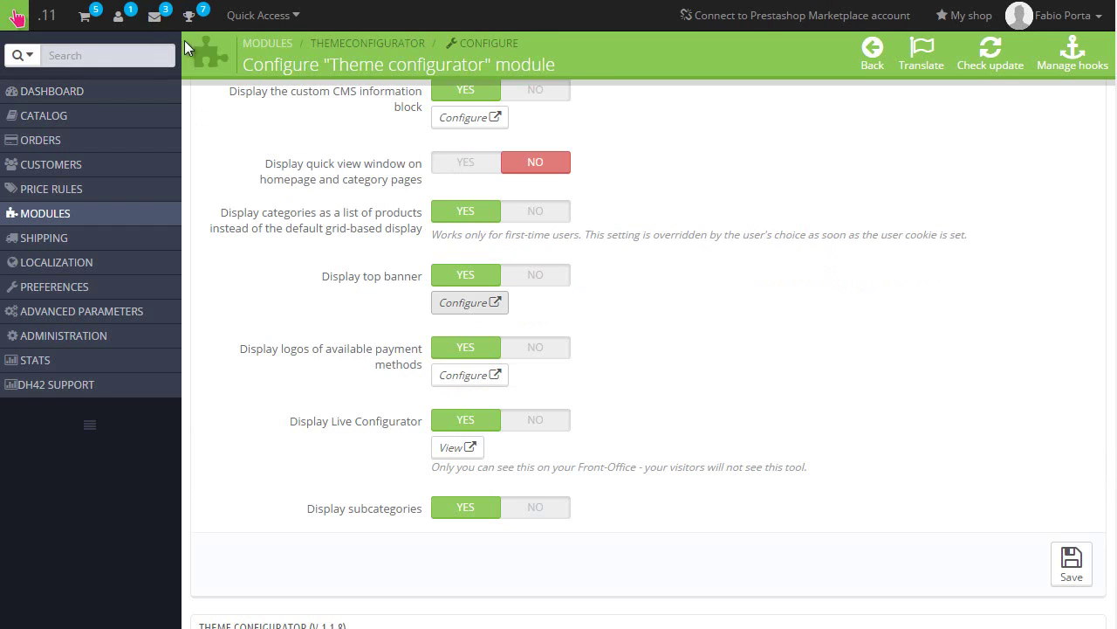
pyautogui.hotkey('alt', 'Right')
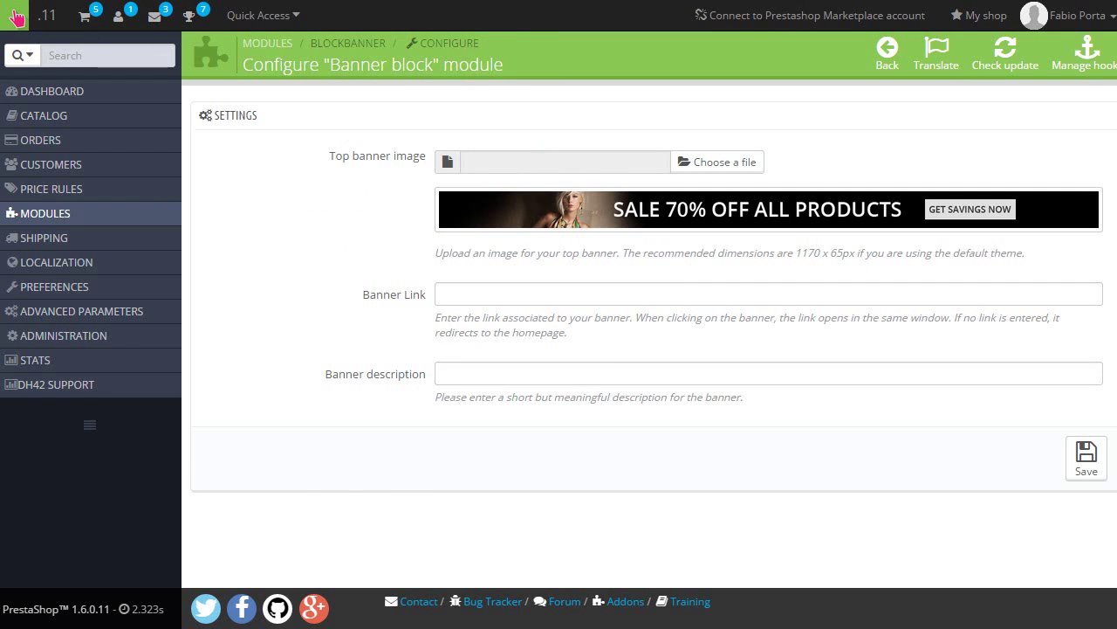
pyautogui.hotkey('alt', 'Left')
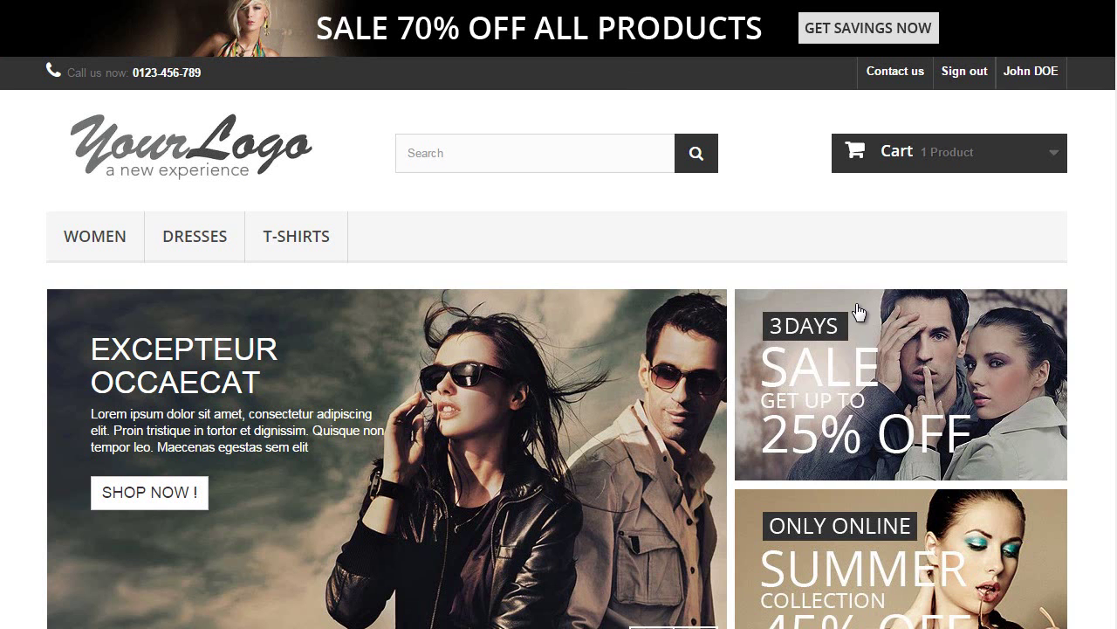
pyautogui.scroll(-1, 598, 286)
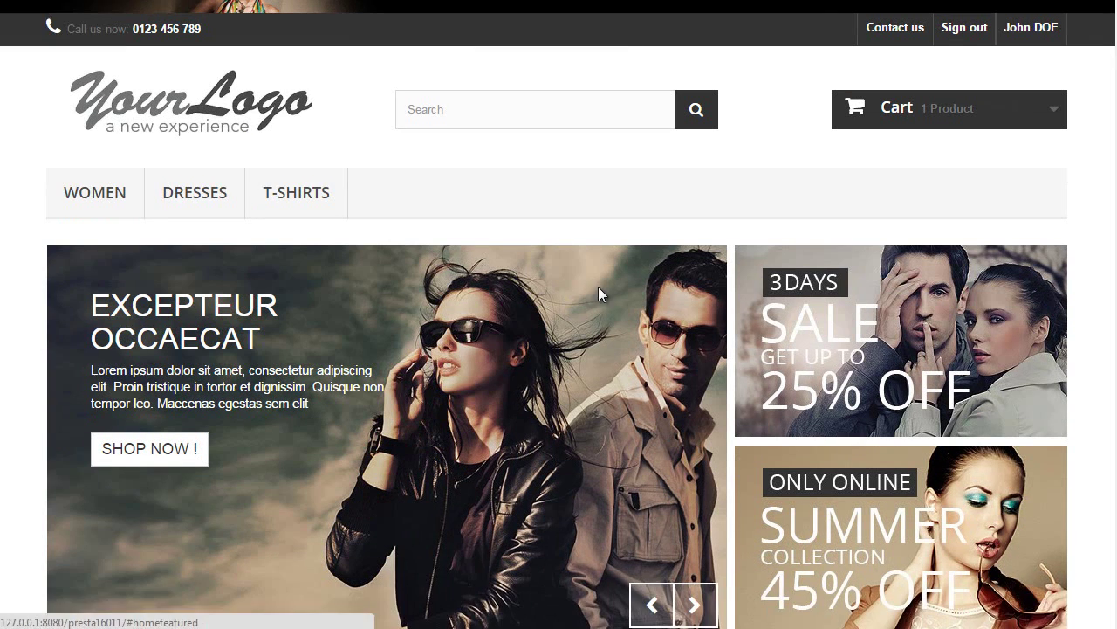
pyautogui.scroll(-5, 598, 286)
pyautogui.click(422, 122)
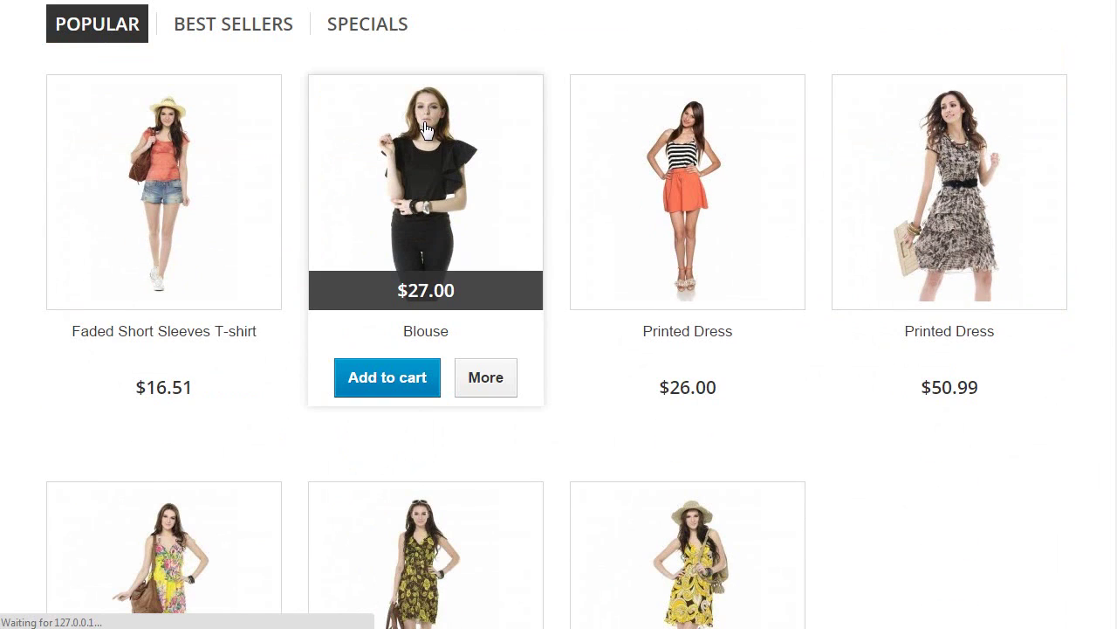
pyautogui.scroll(-4, 1010, 254)
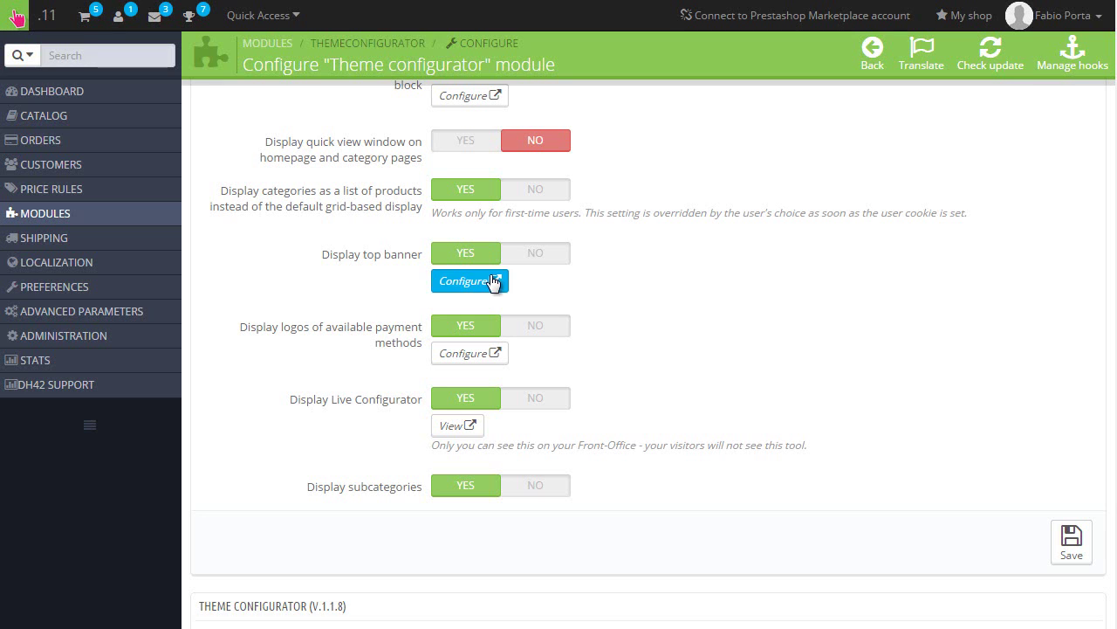
# Scroll to the Theme configurator's Home hook item list, then to the Blouse product page
pyautogui.scroll(-2, 323, 398)
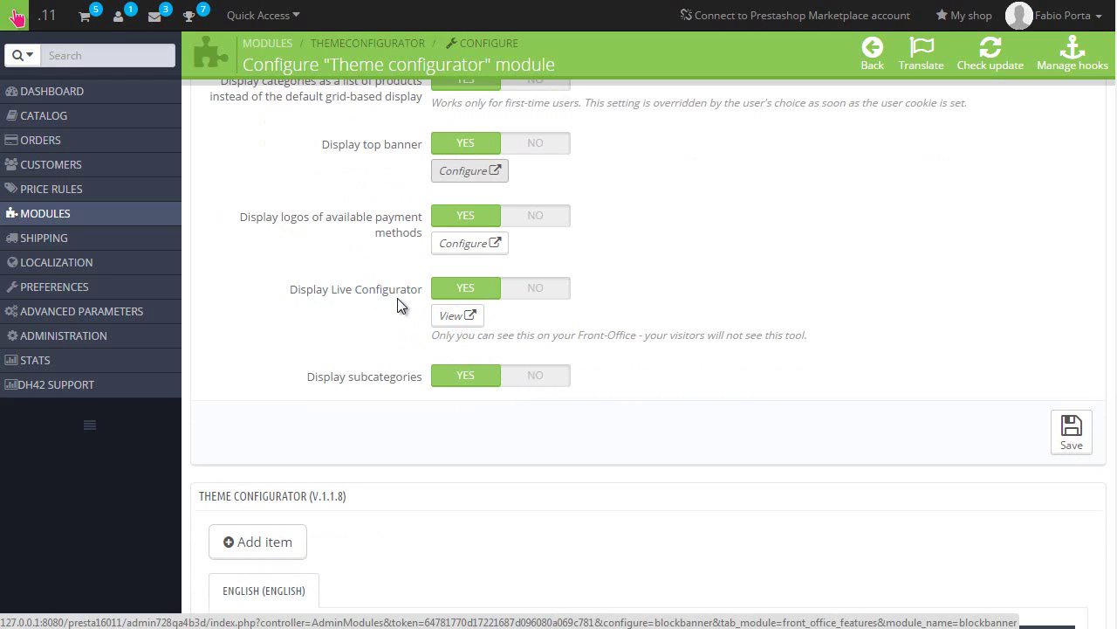
pyautogui.scroll(-1, 436, 389)
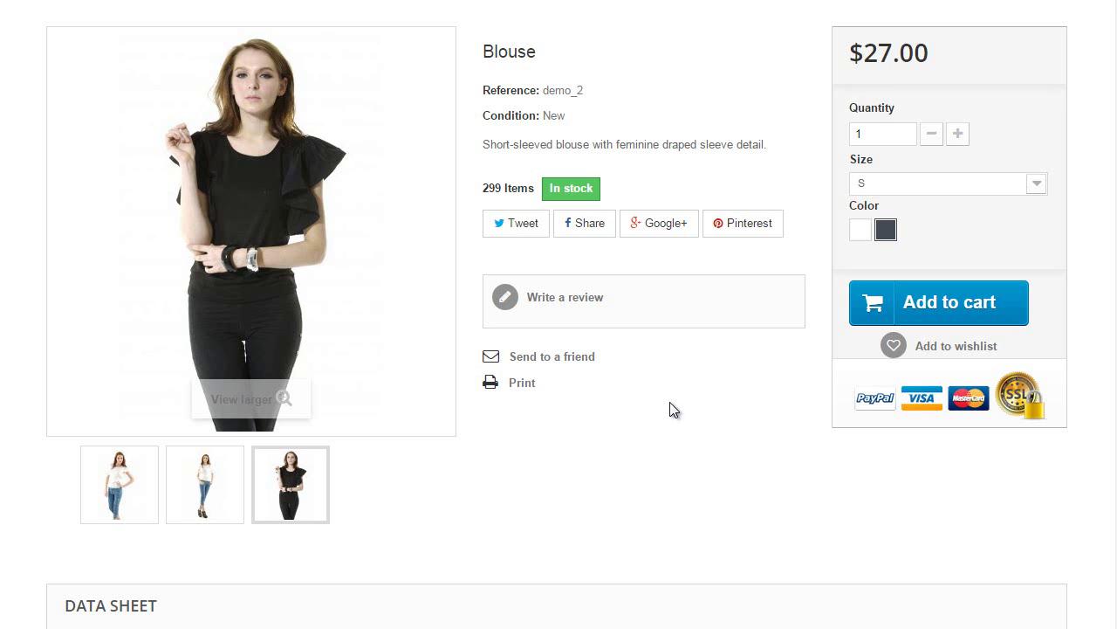
# Open the storefront Dresses category page and scroll through it
pyautogui.scroll(5, 669, 409)
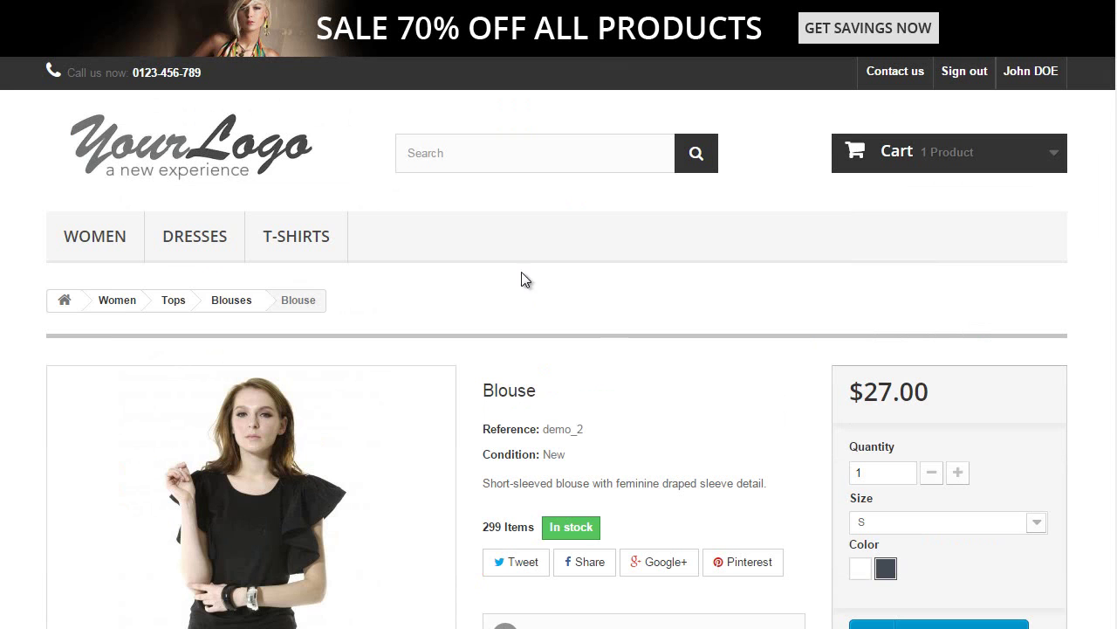
pyautogui.click(189, 239)
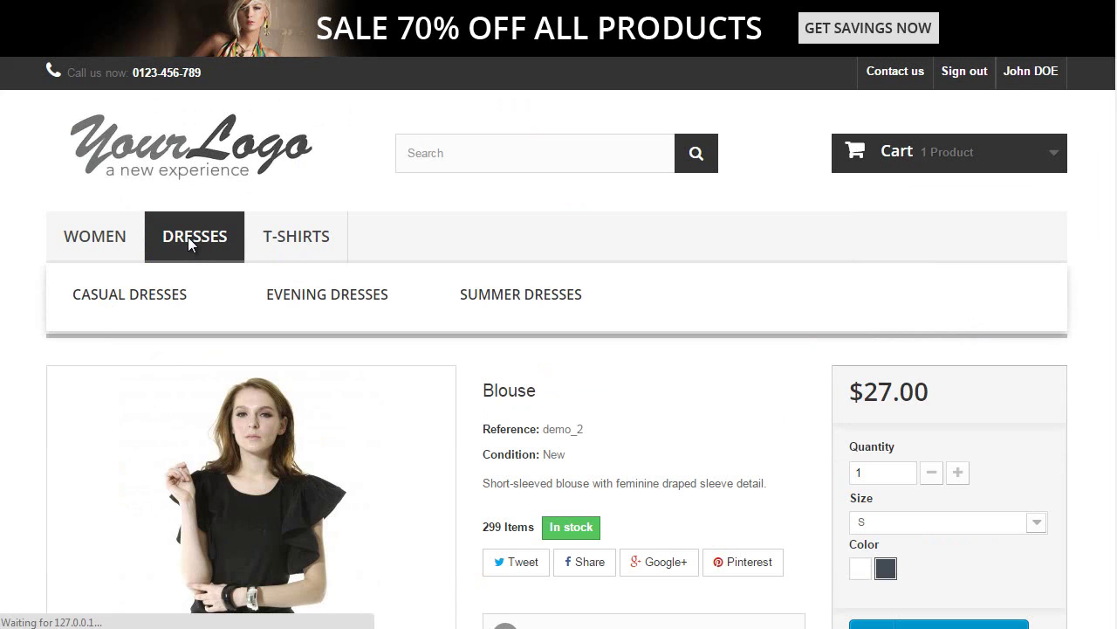
pyautogui.scroll(-3, 536, 271)
pyautogui.scroll(-2, 457, 282)
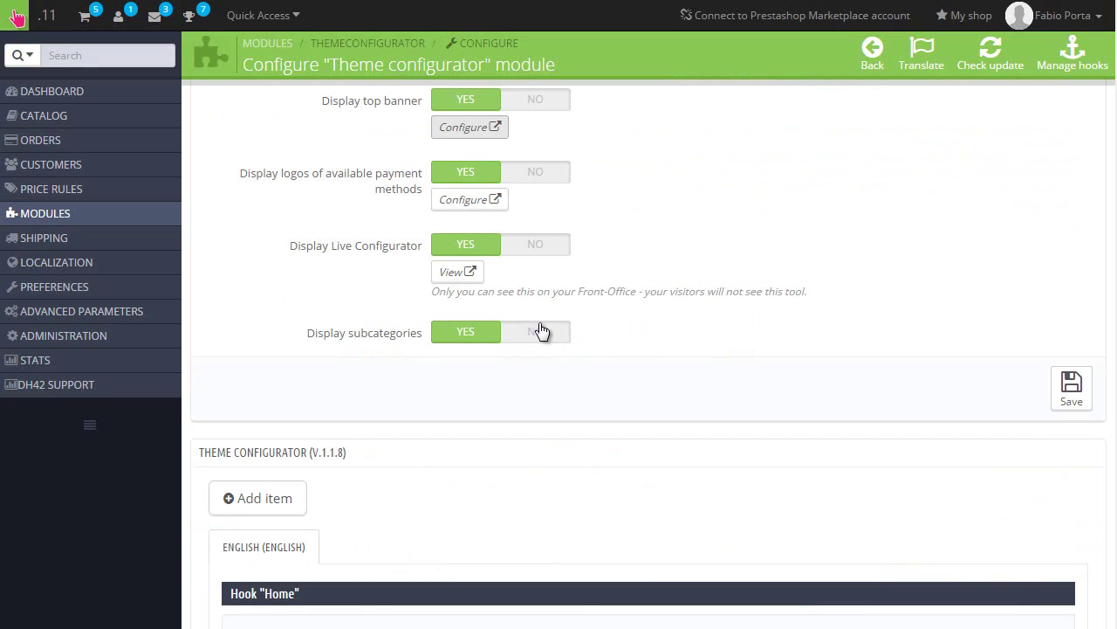
# Turn off Display subcategories, save, and recheck the reloaded Dresses page
pyautogui.click(541, 330)
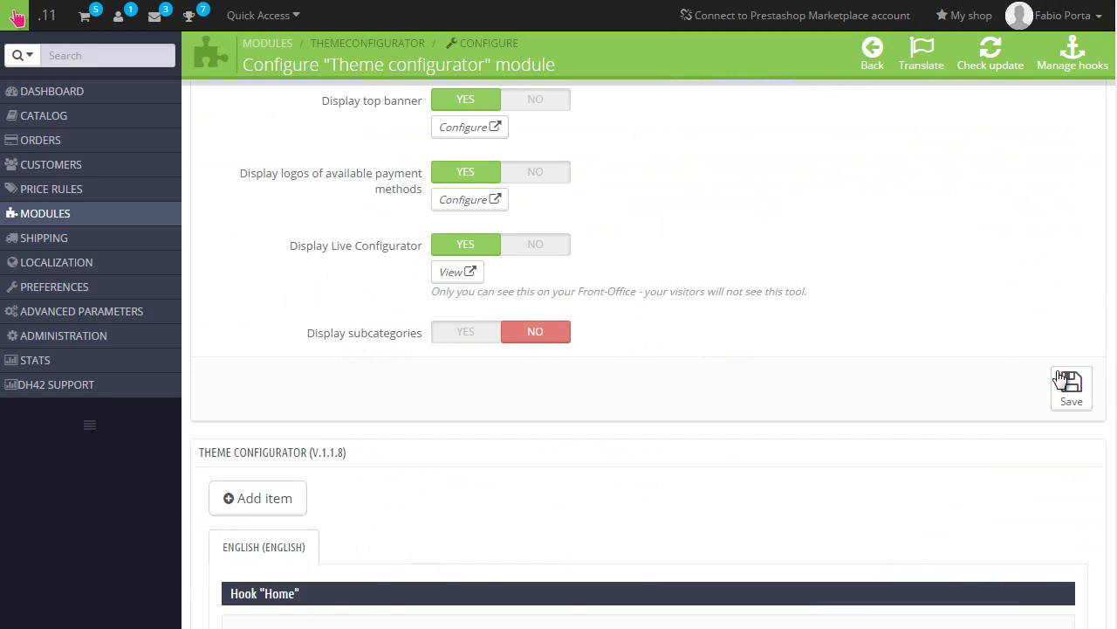
pyautogui.click(1072, 388)
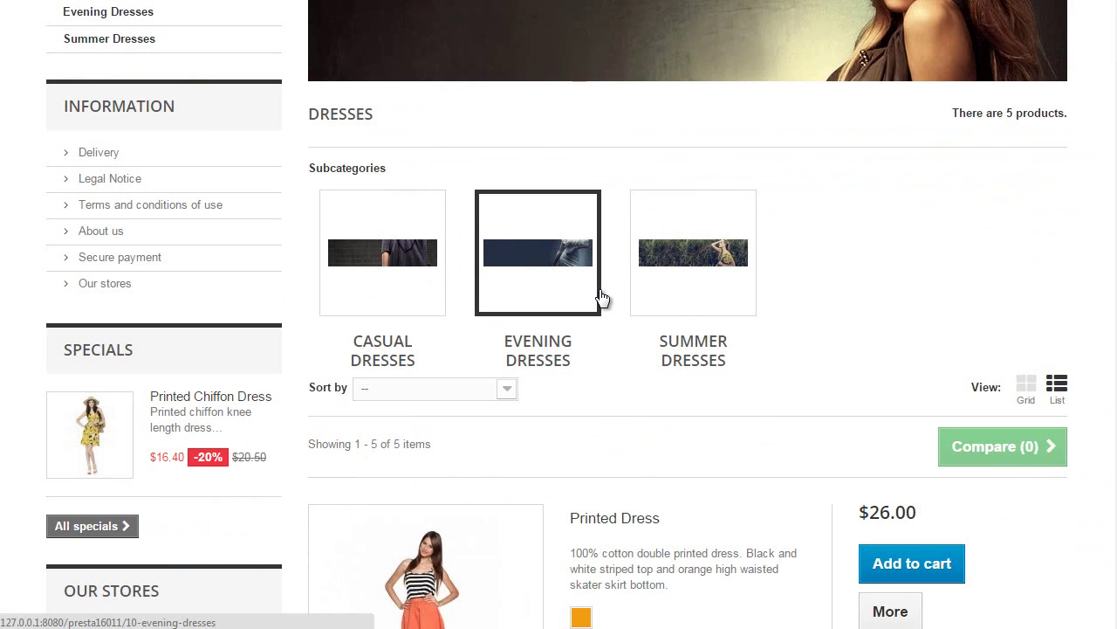
pyautogui.click(602, 299)
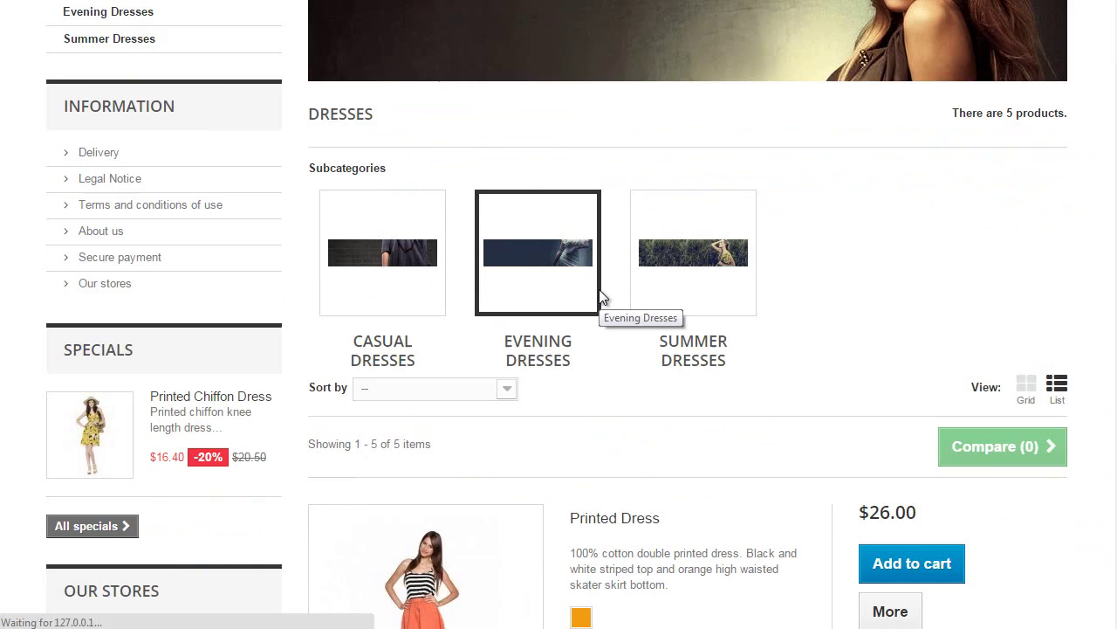
pyautogui.scroll(4, 454, 214)
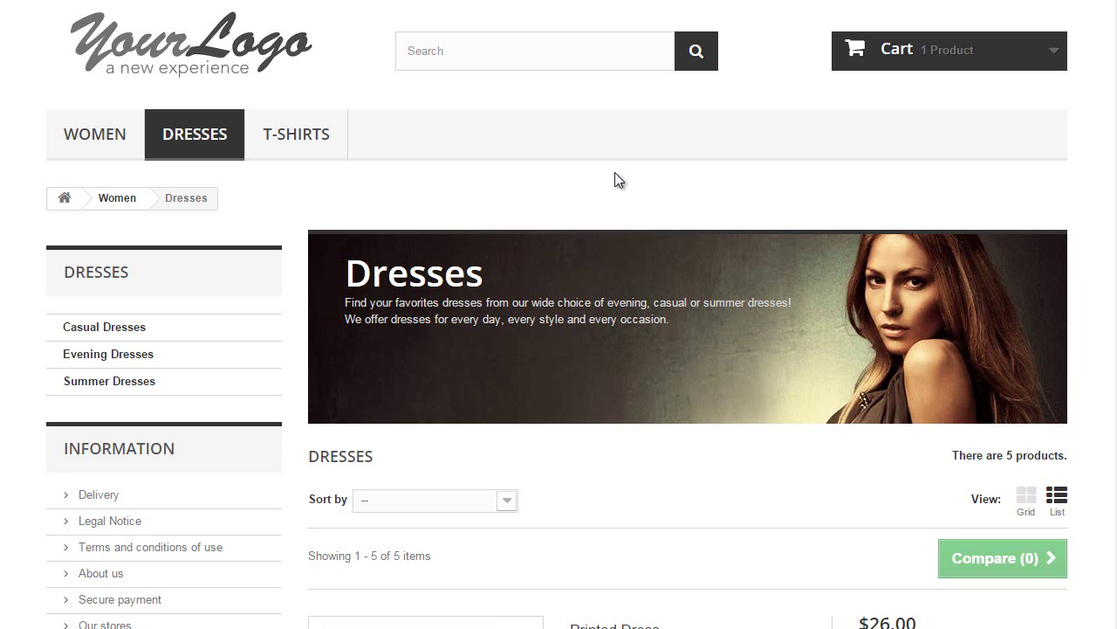
pyautogui.scroll(-3, 615, 171)
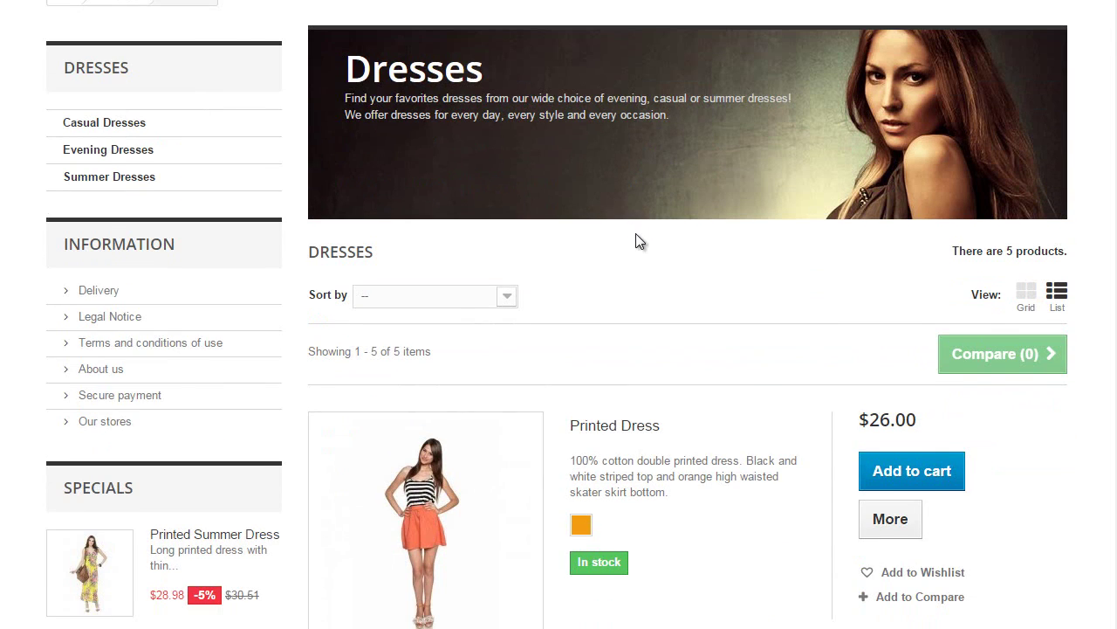
pyautogui.scroll(3, 567, 231)
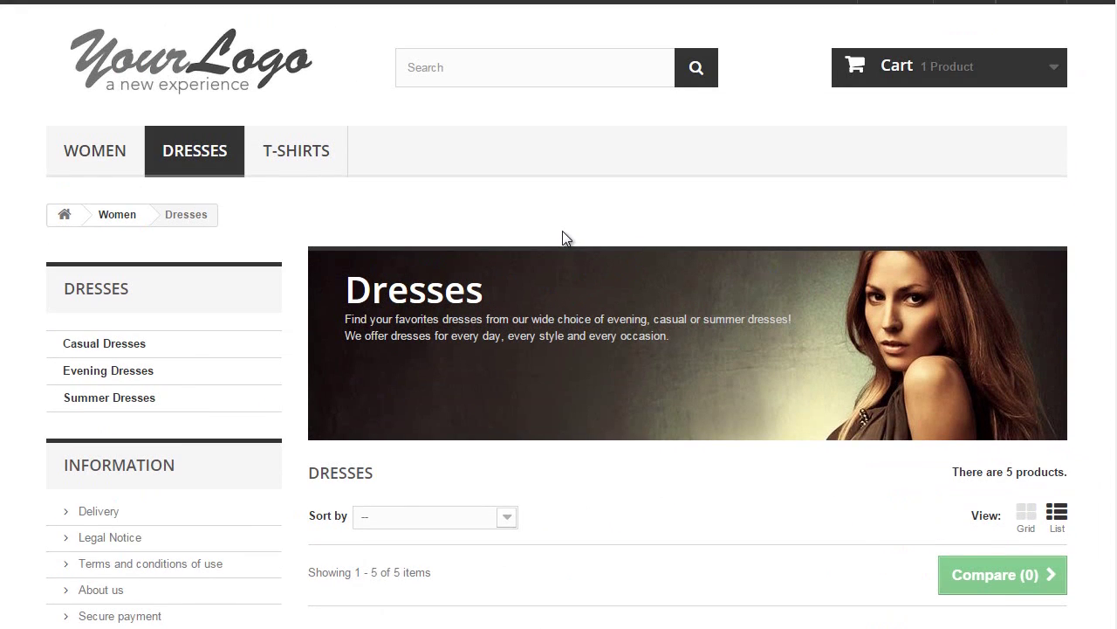
pyautogui.scroll(-3, 562, 230)
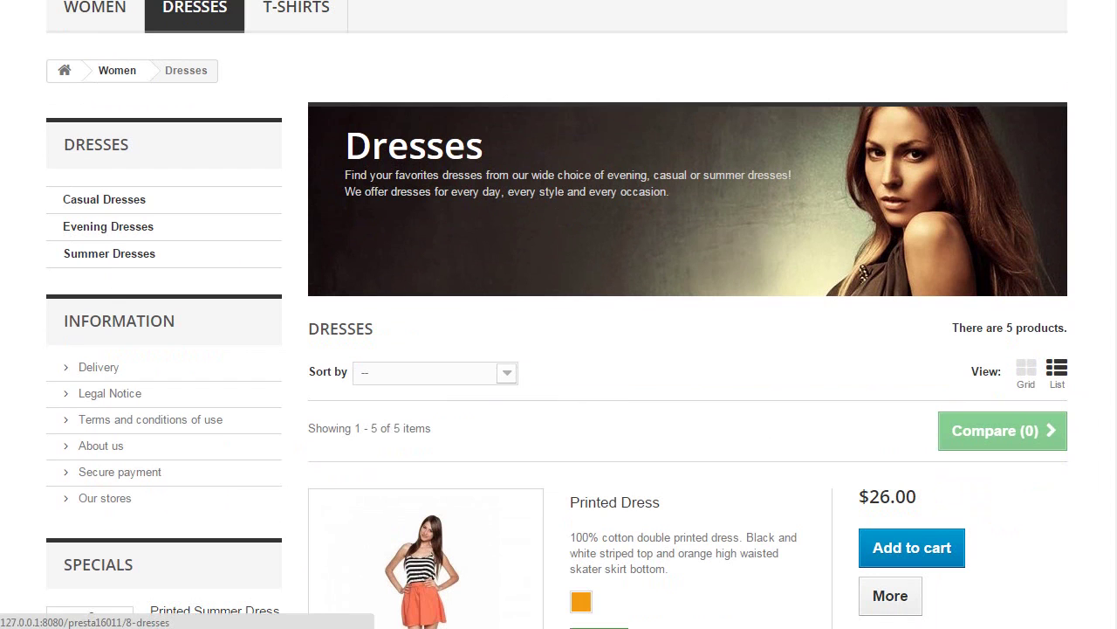
pyautogui.hotkey('ctrl', 'Tab')
pyautogui.scroll(-5, 602, 220)
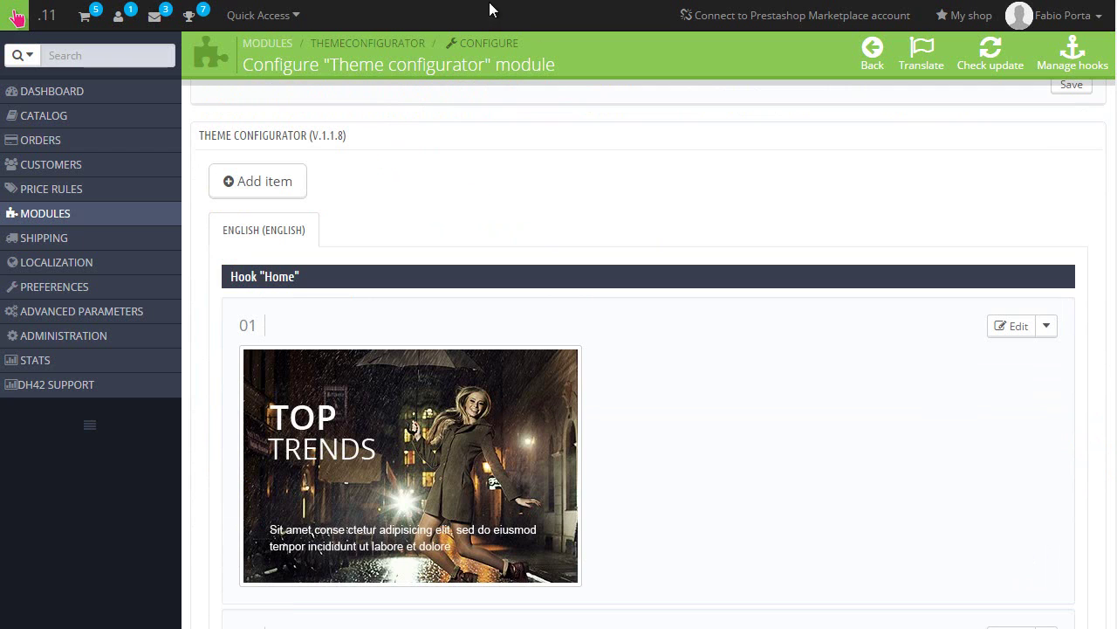
pyautogui.hotkey('ctrl', 'Tab')
pyautogui.press('F5')
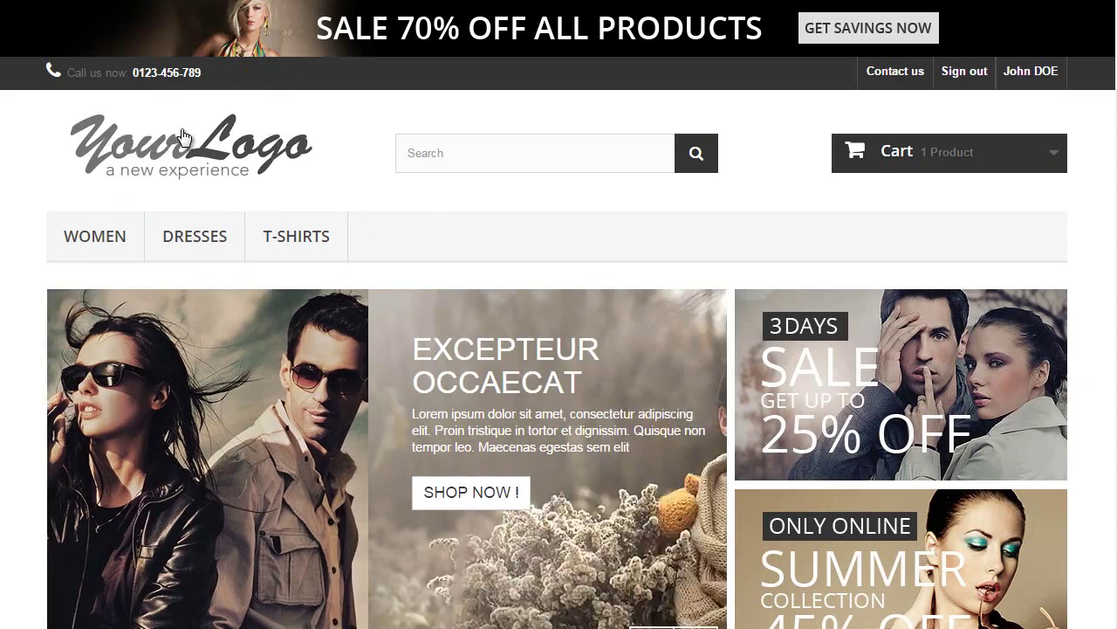
pyautogui.scroll(-3, 714, 274)
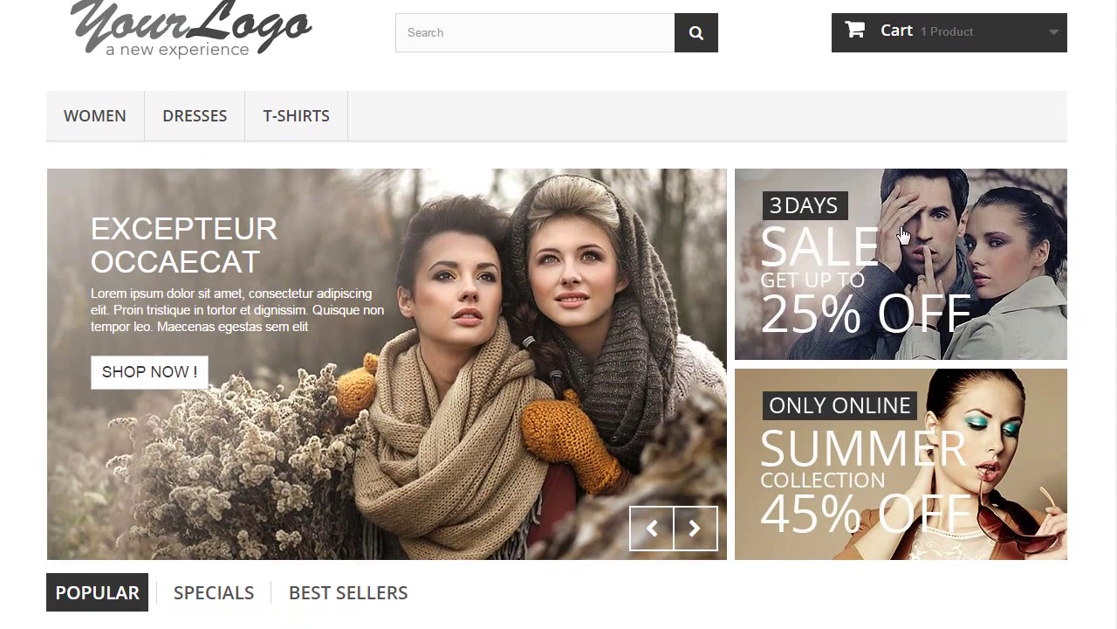
pyautogui.scroll(-5, 855, 192)
pyautogui.scroll(-5, 908, 145)
pyautogui.scroll(-5, 867, 279)
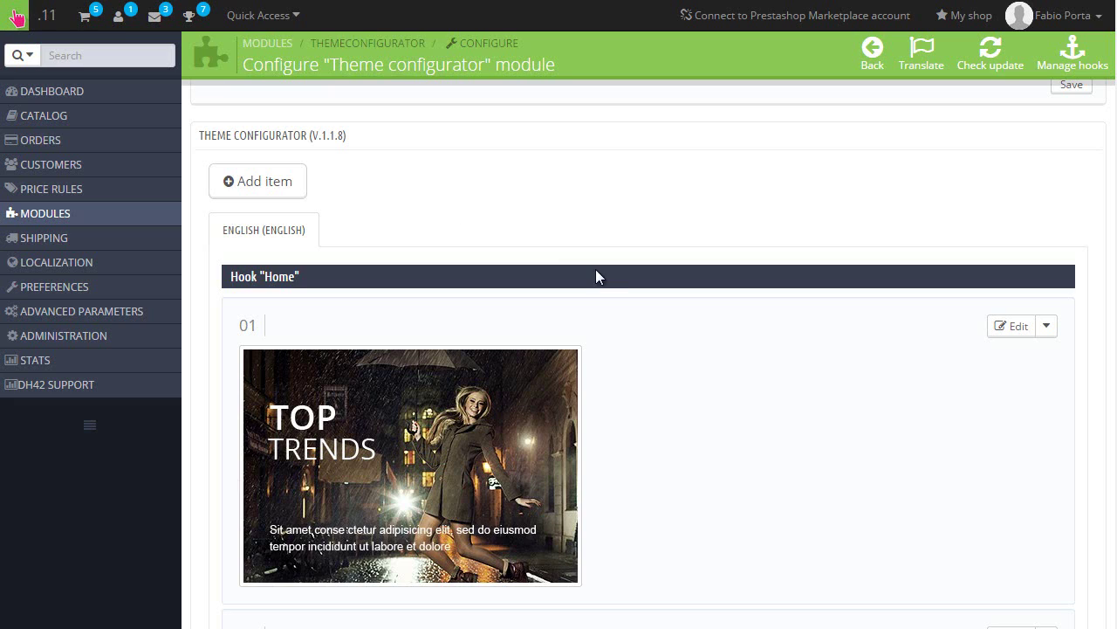
pyautogui.scroll(-1, 664, 297)
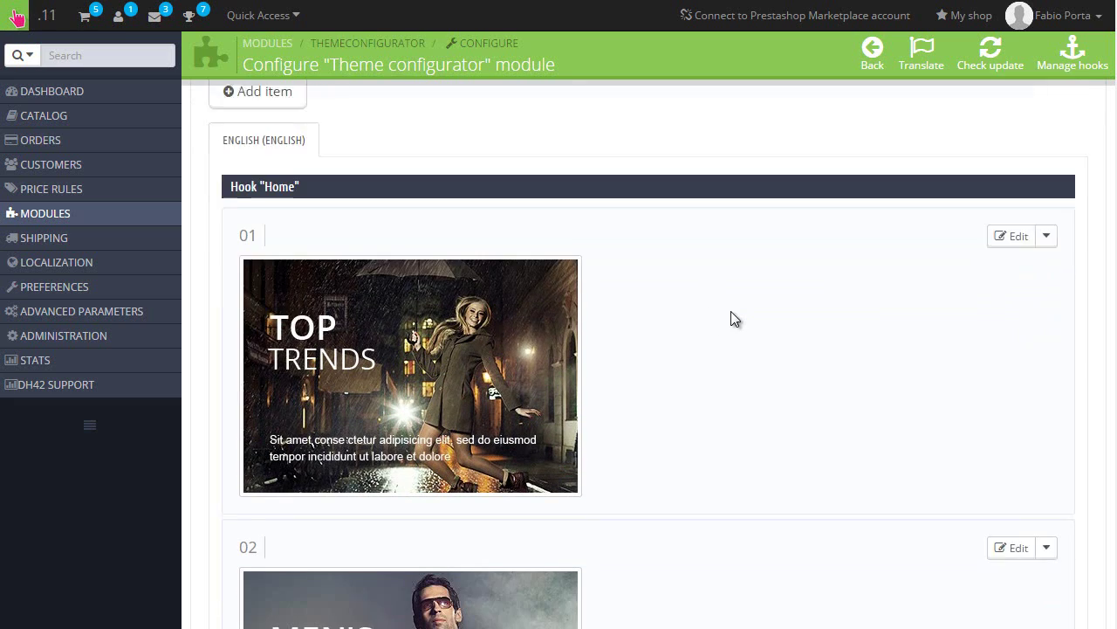
pyautogui.scroll(-1, 733, 315)
pyautogui.scroll(-2, 736, 314)
pyautogui.scroll(-2, 742, 316)
pyautogui.scroll(-2, 768, 331)
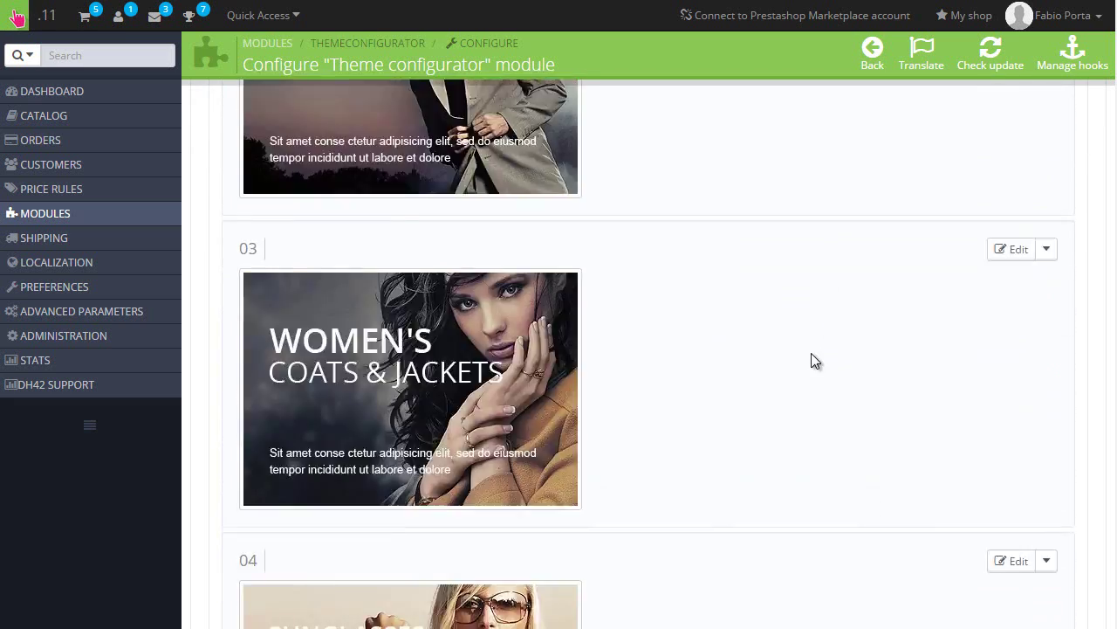
pyautogui.scroll(5, 611, 314)
pyautogui.scroll(1, 261, 219)
pyautogui.scroll(2, 612, 227)
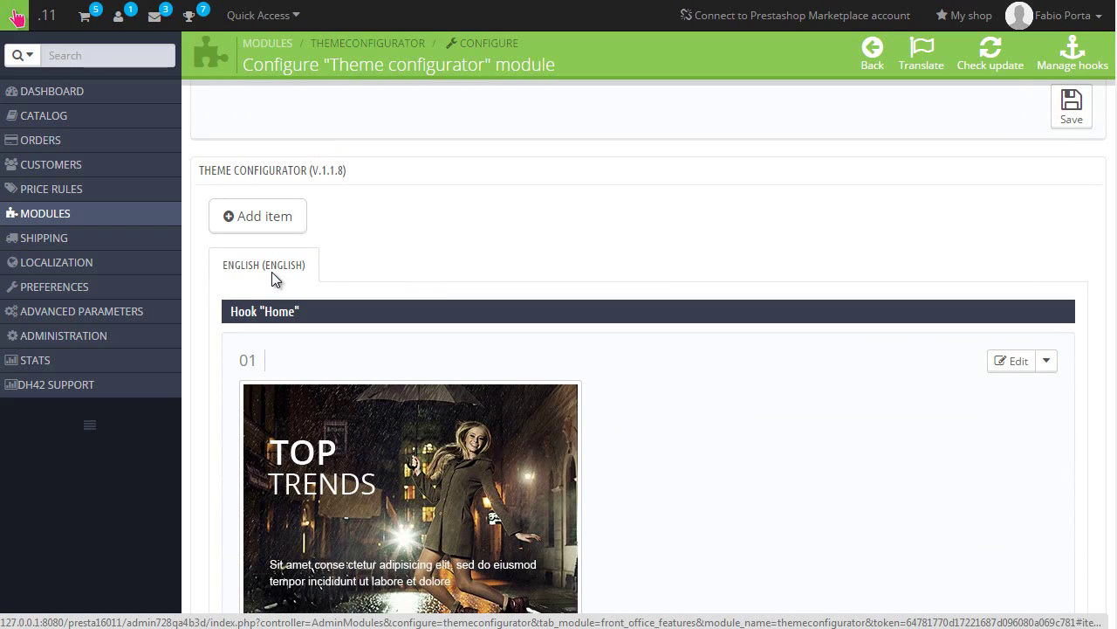
# Start a new item titled 'Whatever' with HTML '<div style="background: red"> blahblahbah</div>'
pyautogui.click(276, 217)
pyautogui.scroll(-3, 565, 371)
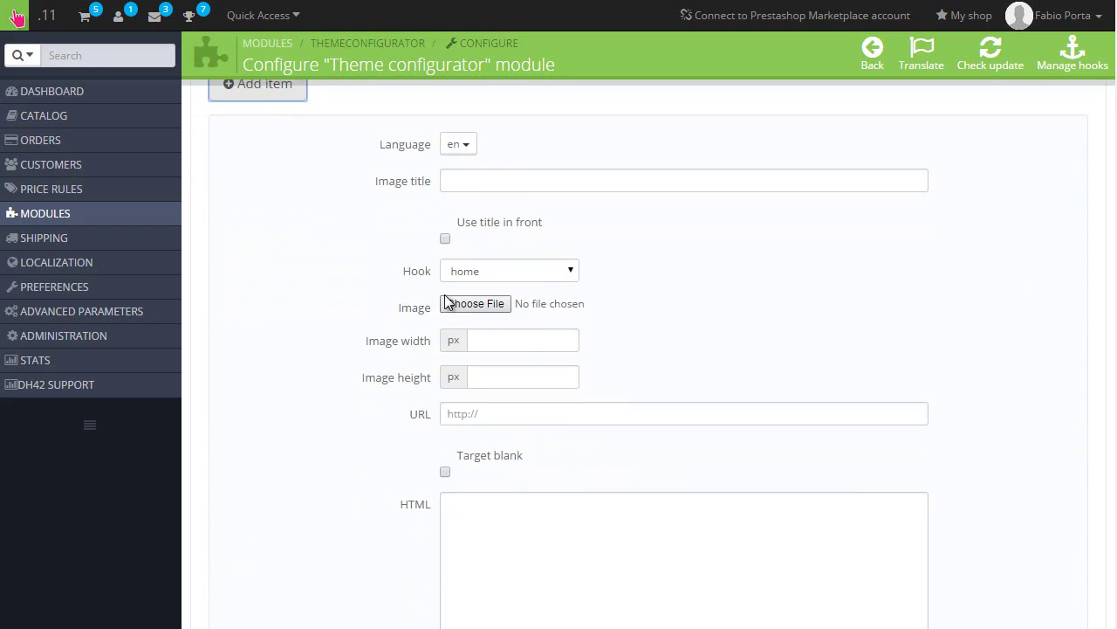
pyautogui.click(474, 184)
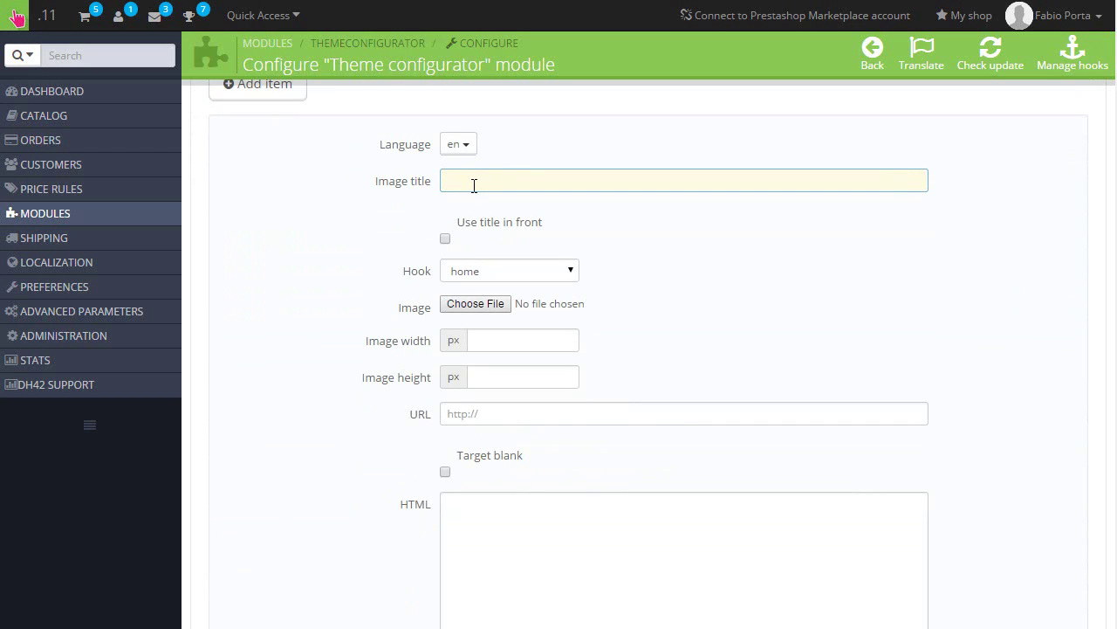
pyautogui.write('W')
pyautogui.write('hatever')
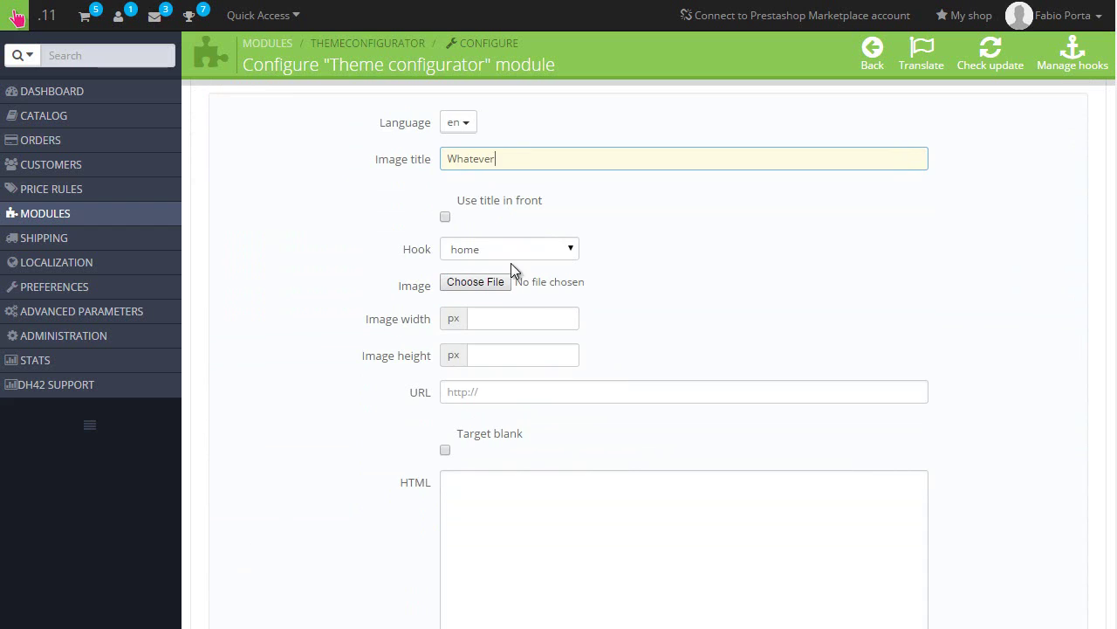
pyautogui.scroll(-4, 511, 262)
pyautogui.click(559, 404)
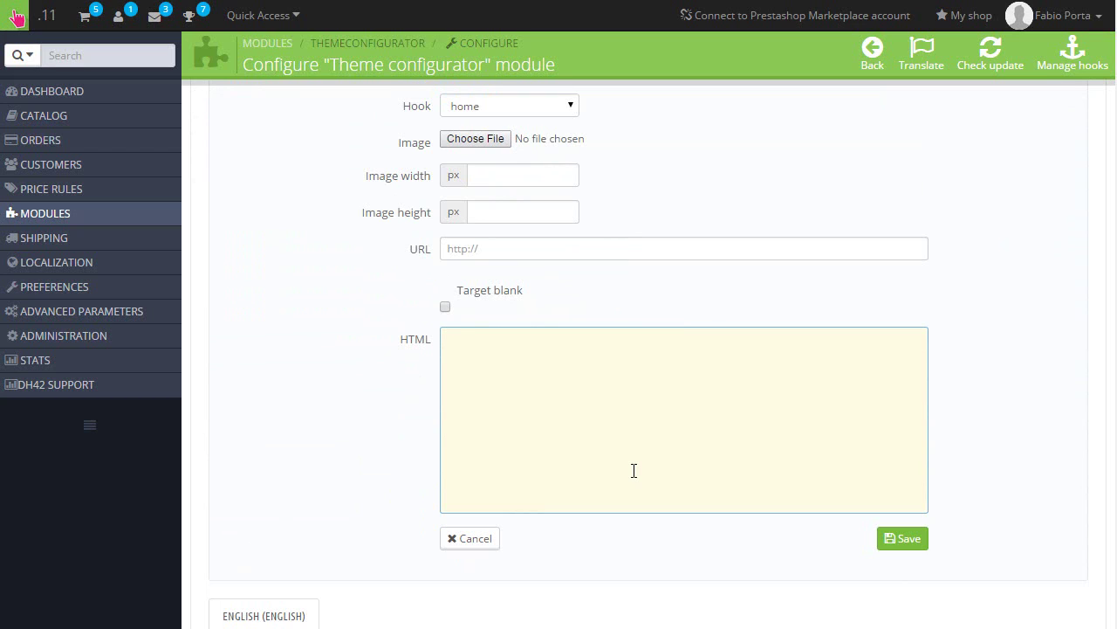
pyautogui.write('<div styl')
pyautogui.write('e="background:')
pyautogui.write(' red"')
pyautogui.write('> blahblah')
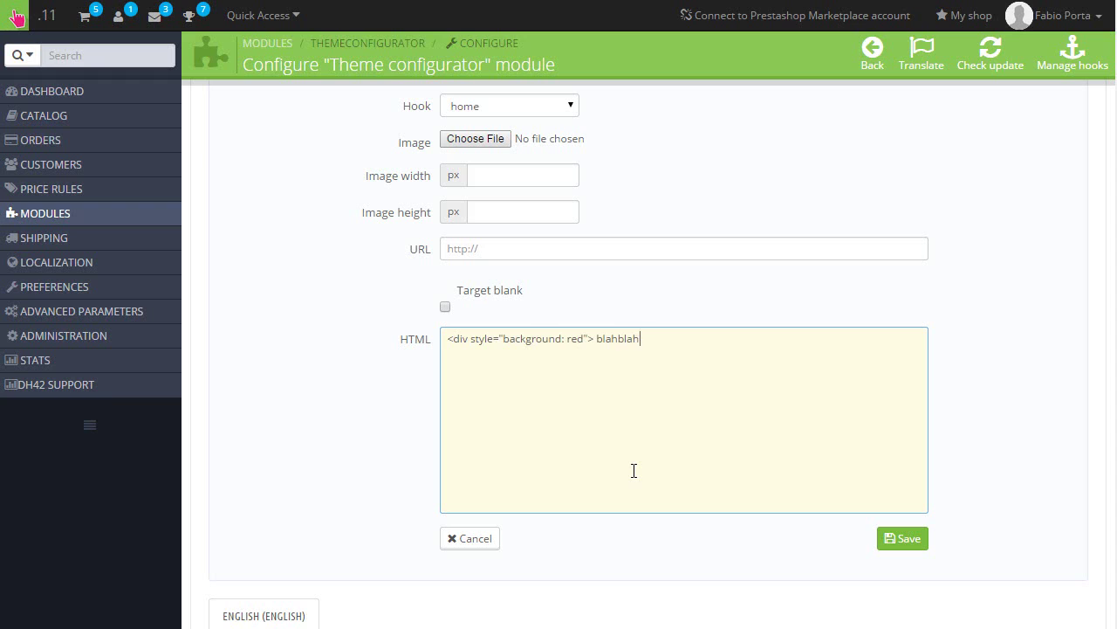
pyautogui.write('bah')
pyautogui.write('</div>')
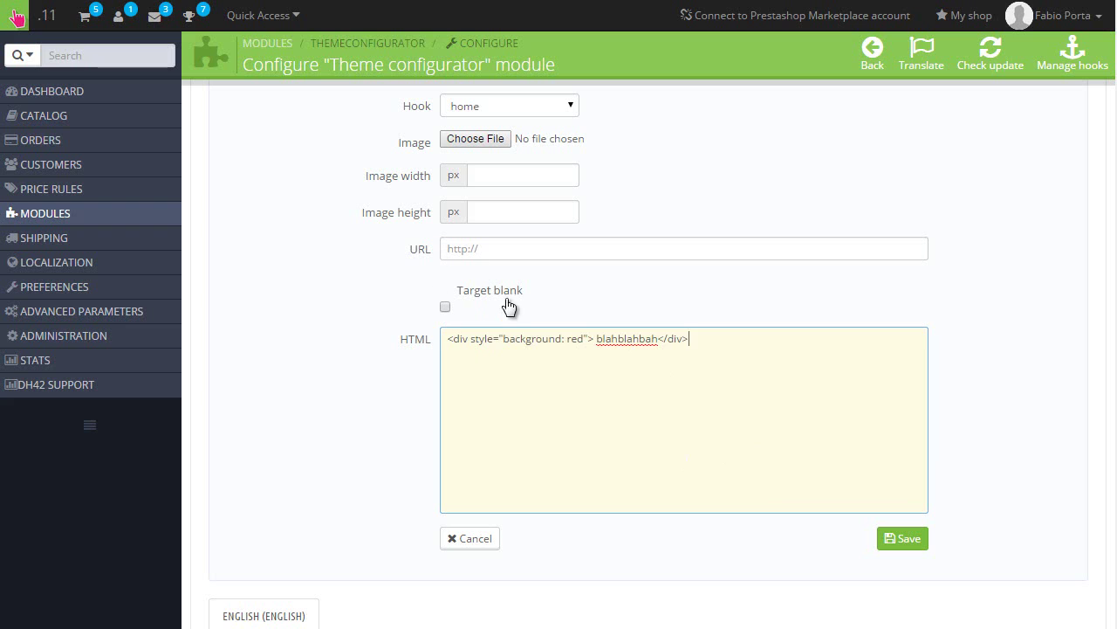
# Set the item's hook to footer and save it
pyautogui.scroll(2, 609, 529)
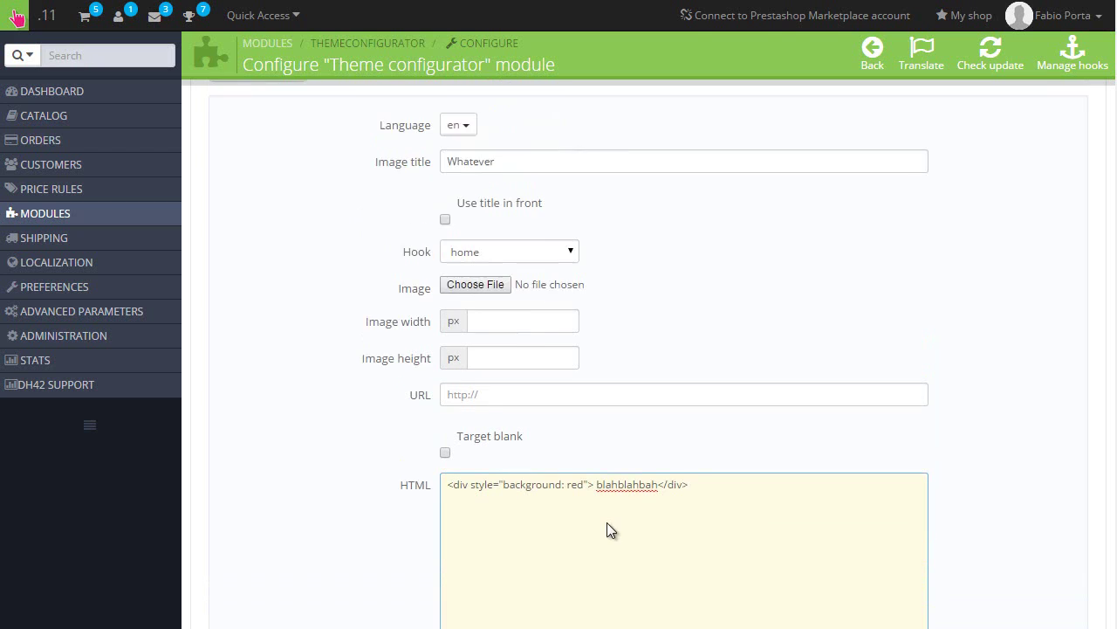
pyautogui.scroll(1, 602, 489)
pyautogui.click(534, 311)
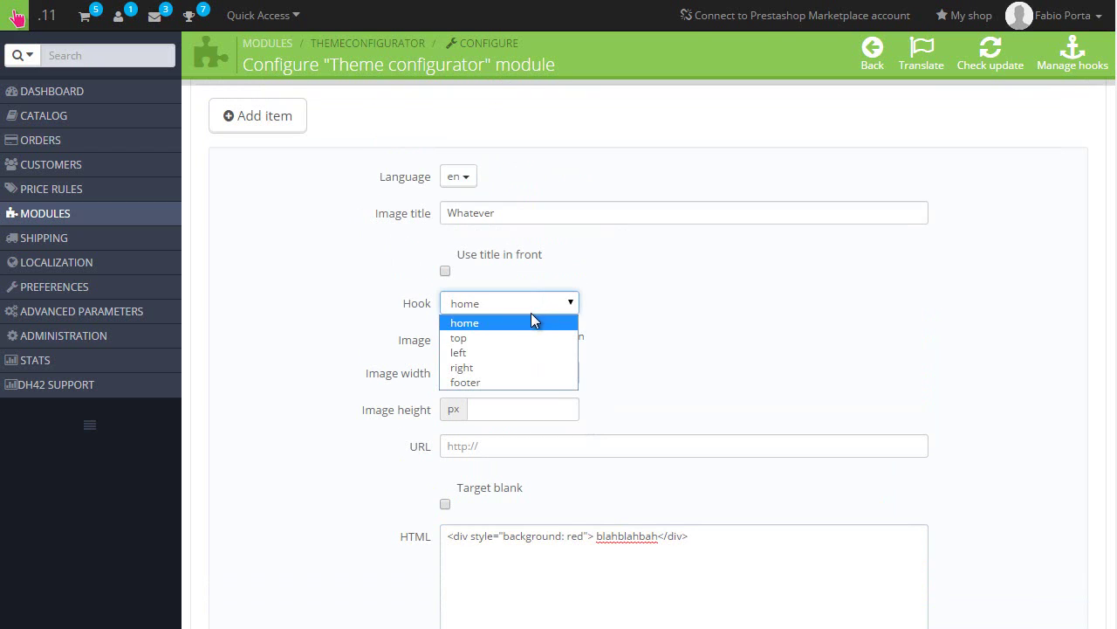
pyautogui.click(470, 384)
pyautogui.scroll(-5, 764, 448)
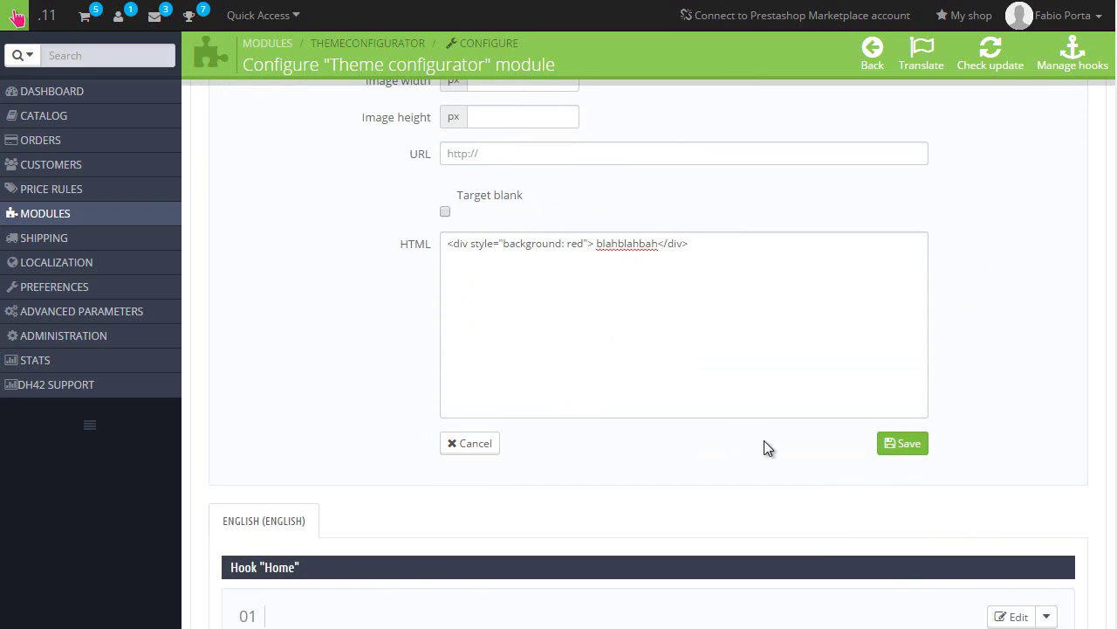
pyautogui.click(895, 445)
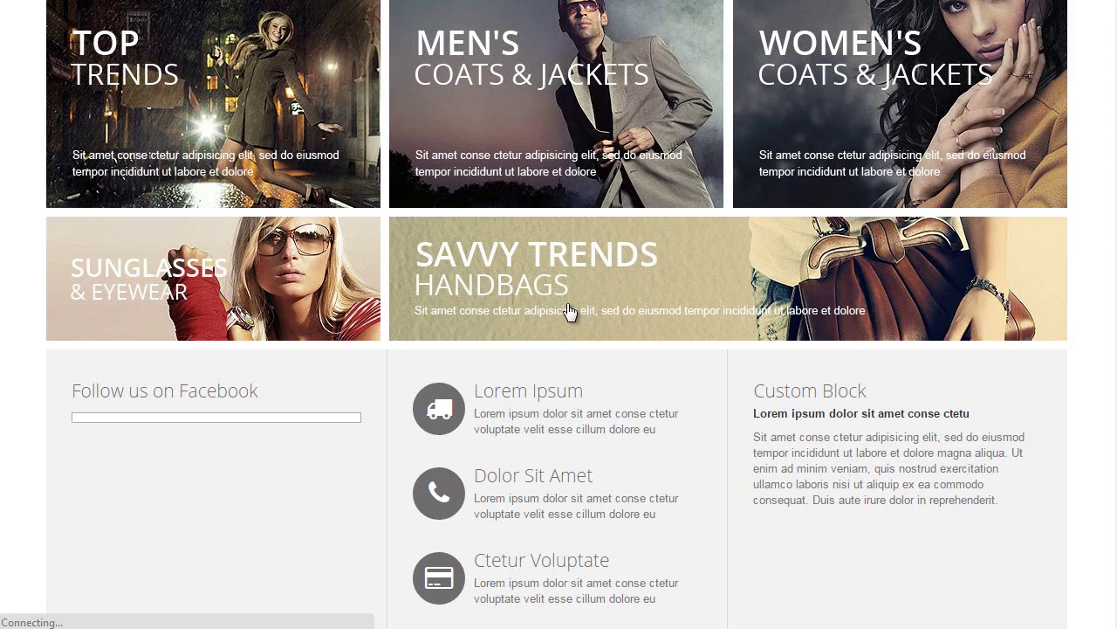
pyautogui.scroll(-5, 568, 311)
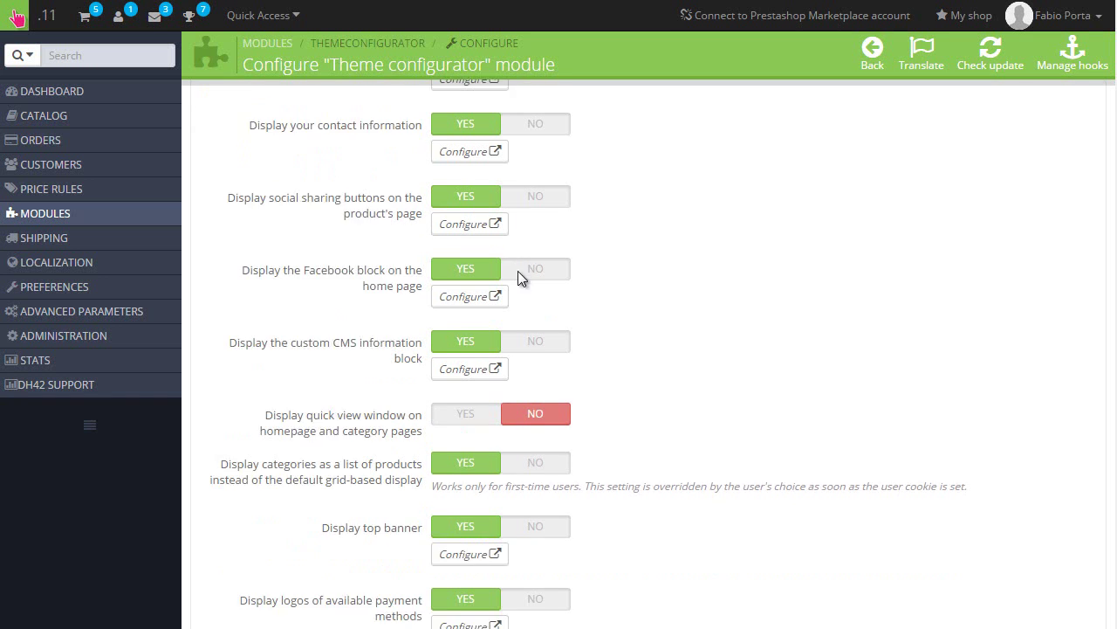
# Scroll to the Footer hook list and open the Whatever item for editing
pyautogui.scroll(-10, 594, 331)
pyautogui.scroll(-3, 437, 302)
pyautogui.scroll(-8, 349, 289)
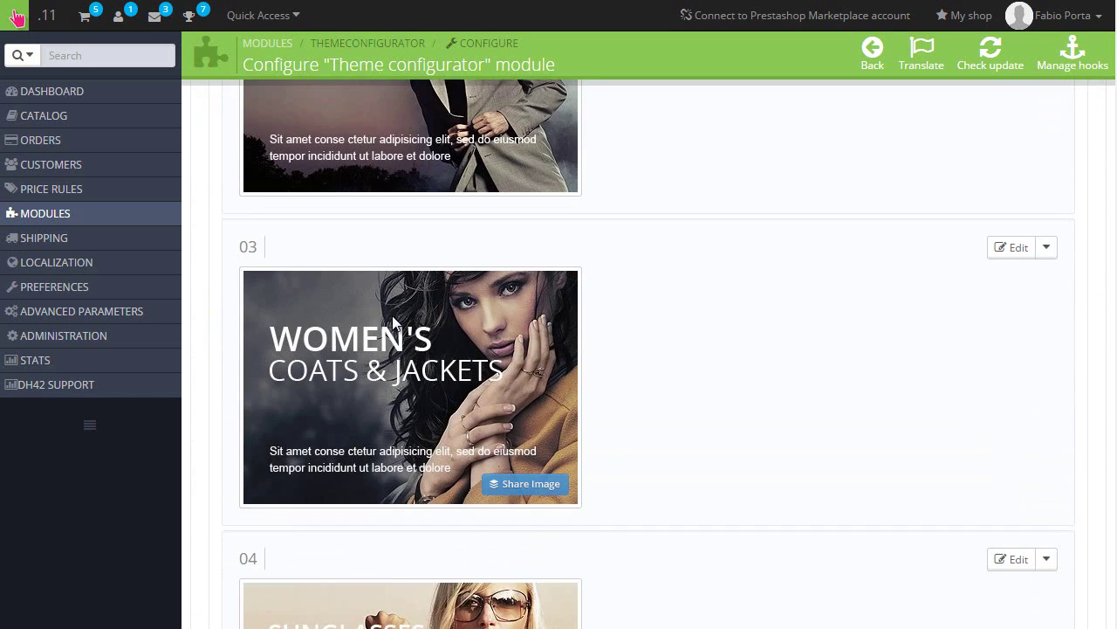
pyautogui.scroll(-8, 524, 354)
pyautogui.scroll(-3, 526, 352)
pyautogui.scroll(-6, 529, 363)
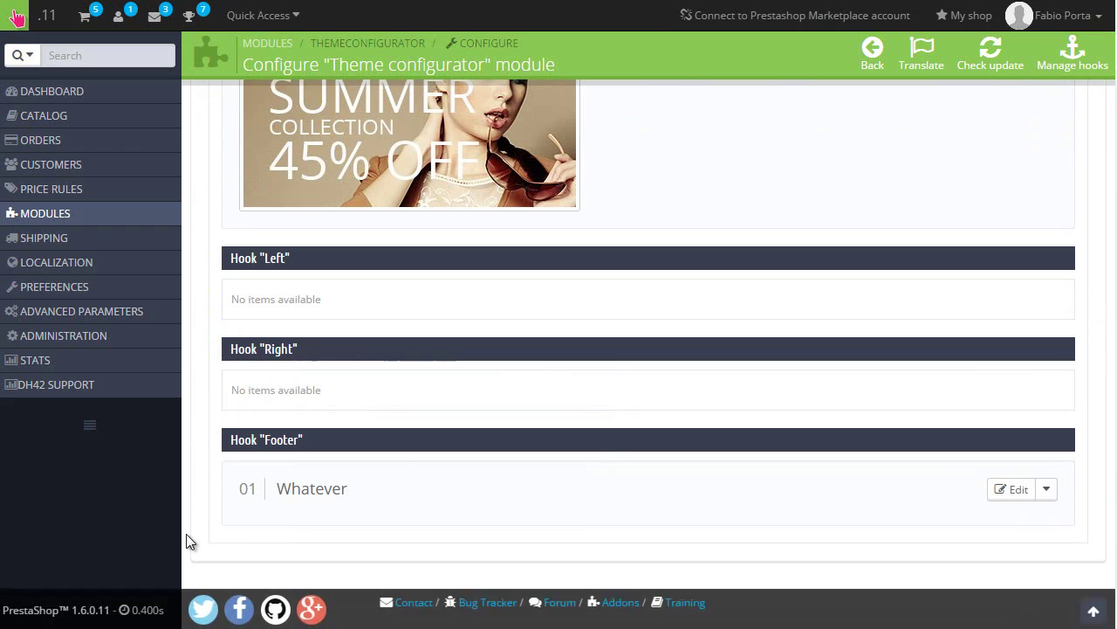
pyautogui.click(1017, 489)
# Check the item's hook dropdown, leaving it set to footer
pyautogui.scroll(-5, 873, 375)
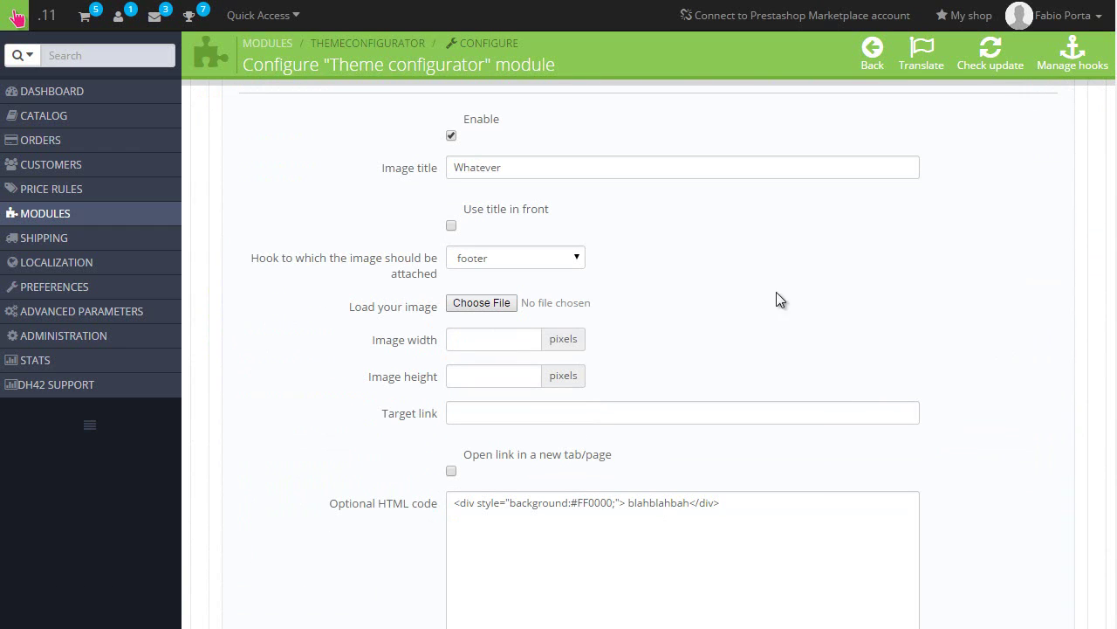
pyautogui.scroll(1, 726, 258)
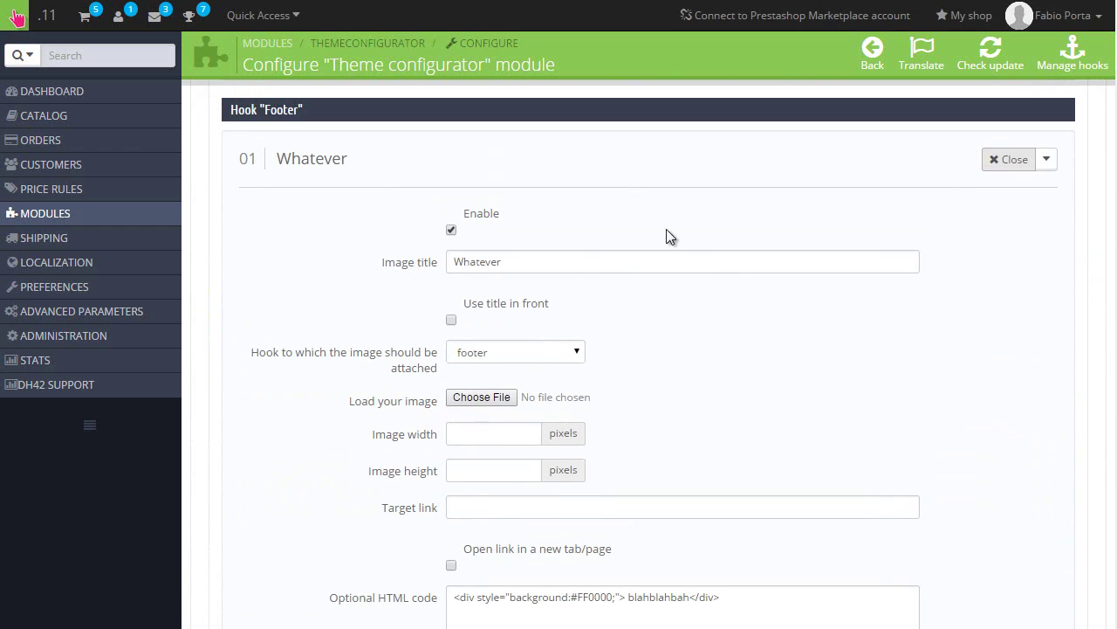
pyautogui.click(553, 353)
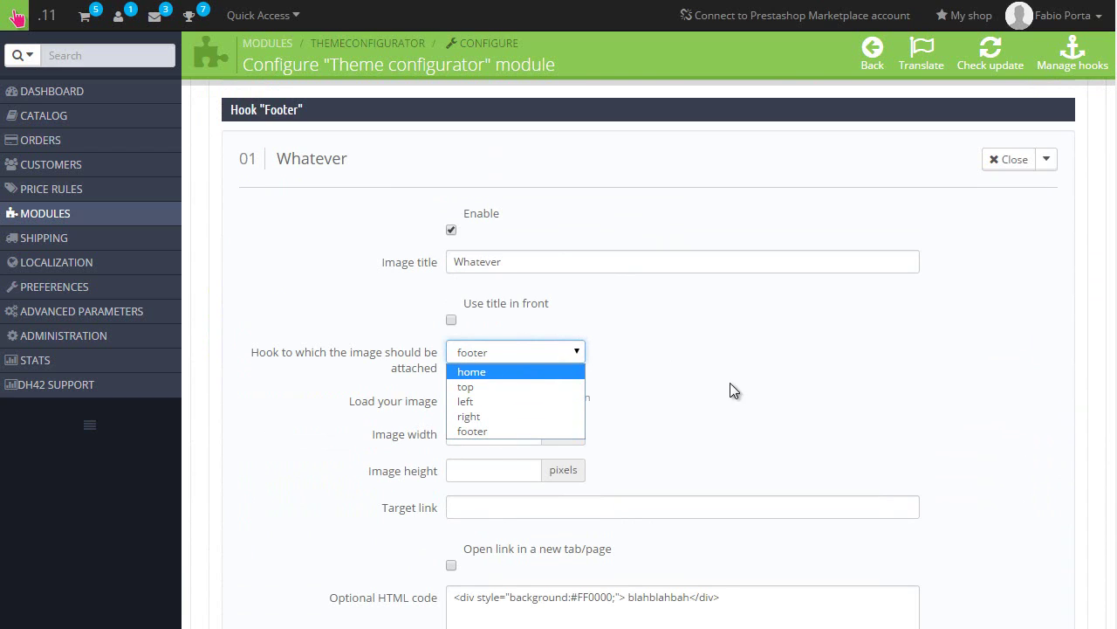
pyautogui.click(709, 352)
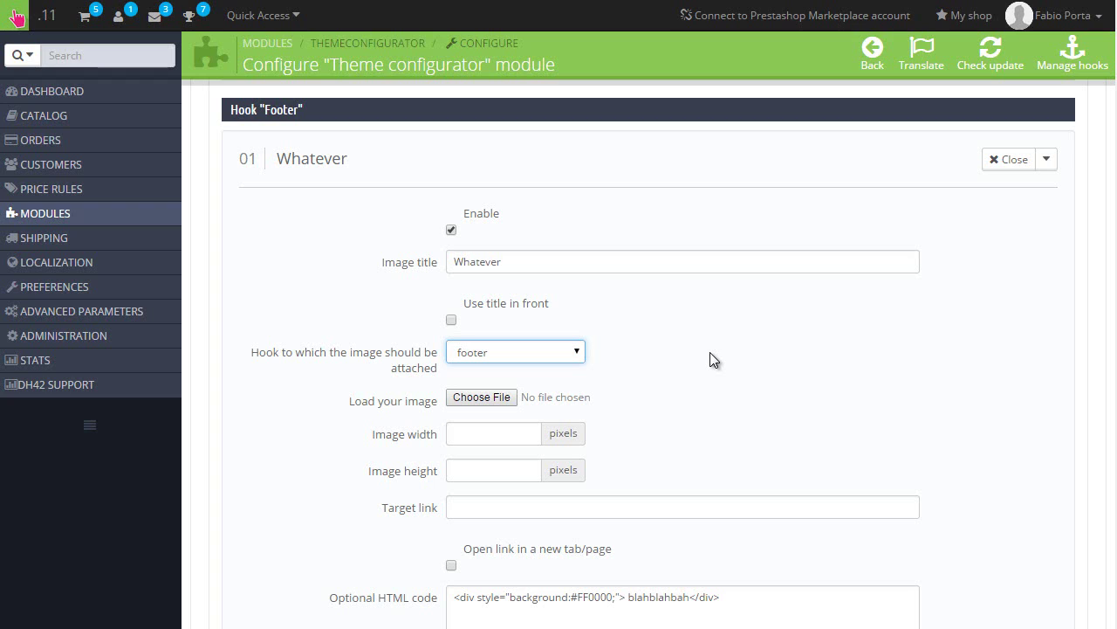